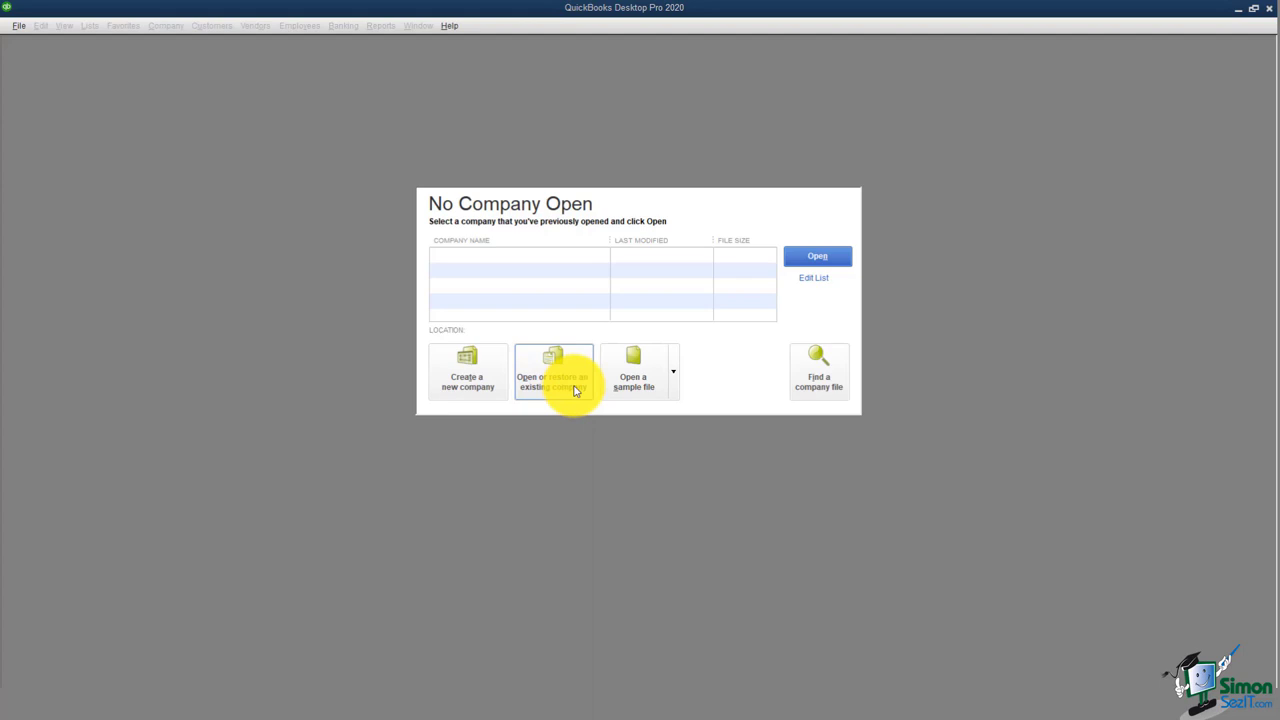
- Start a Find a Company File search of the local drives for existing QuickBooks files
click(816, 386)
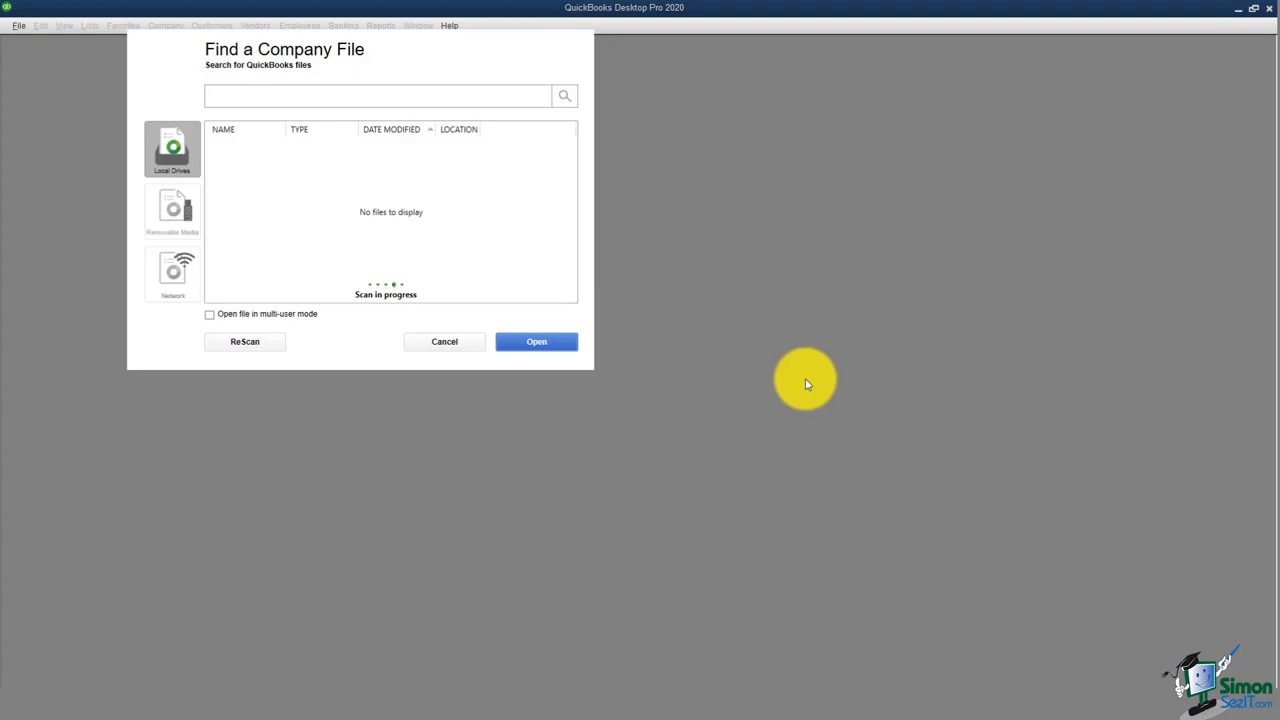
click(341, 95)
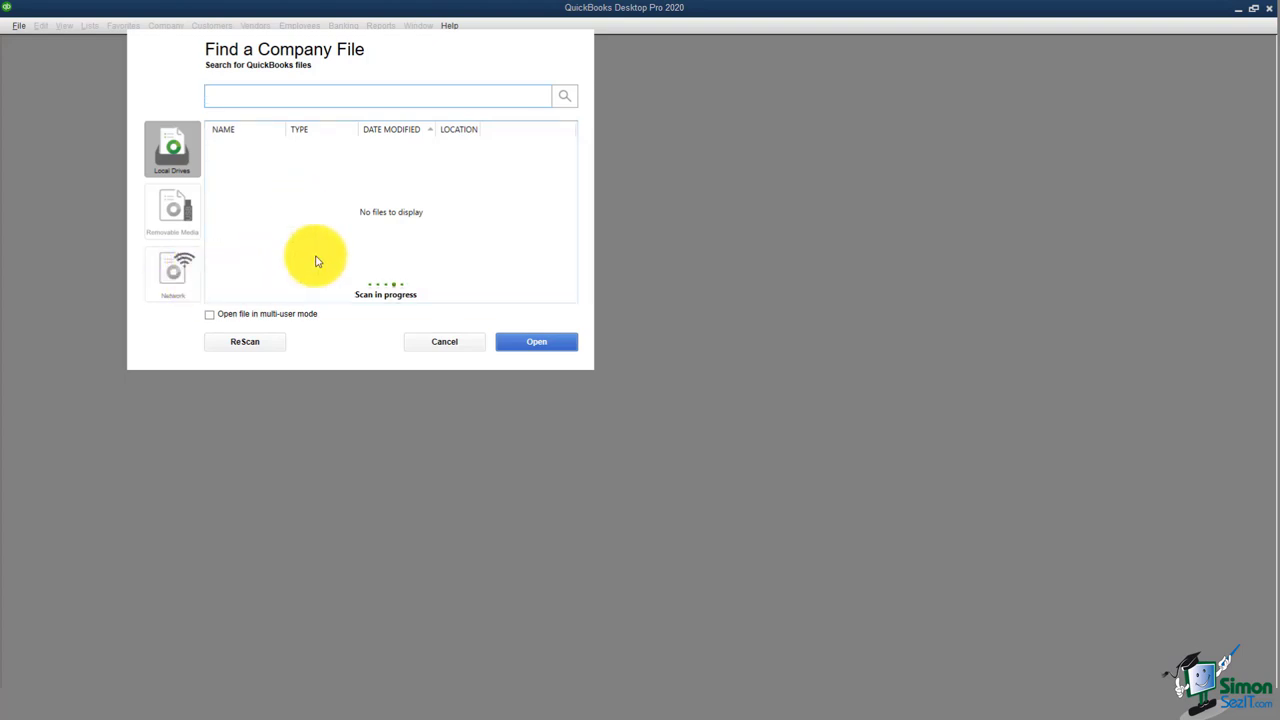
- Cancel the file search and briefly check the sample company file list
click(452, 346)
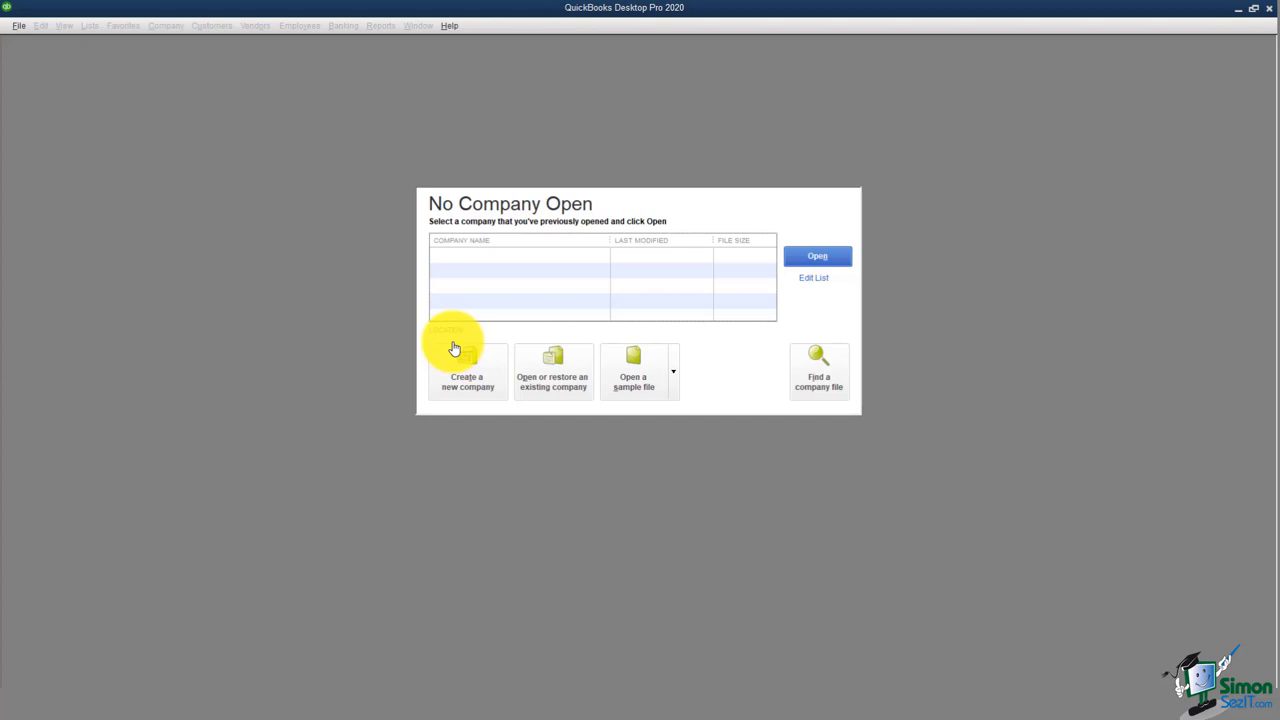
click(675, 388)
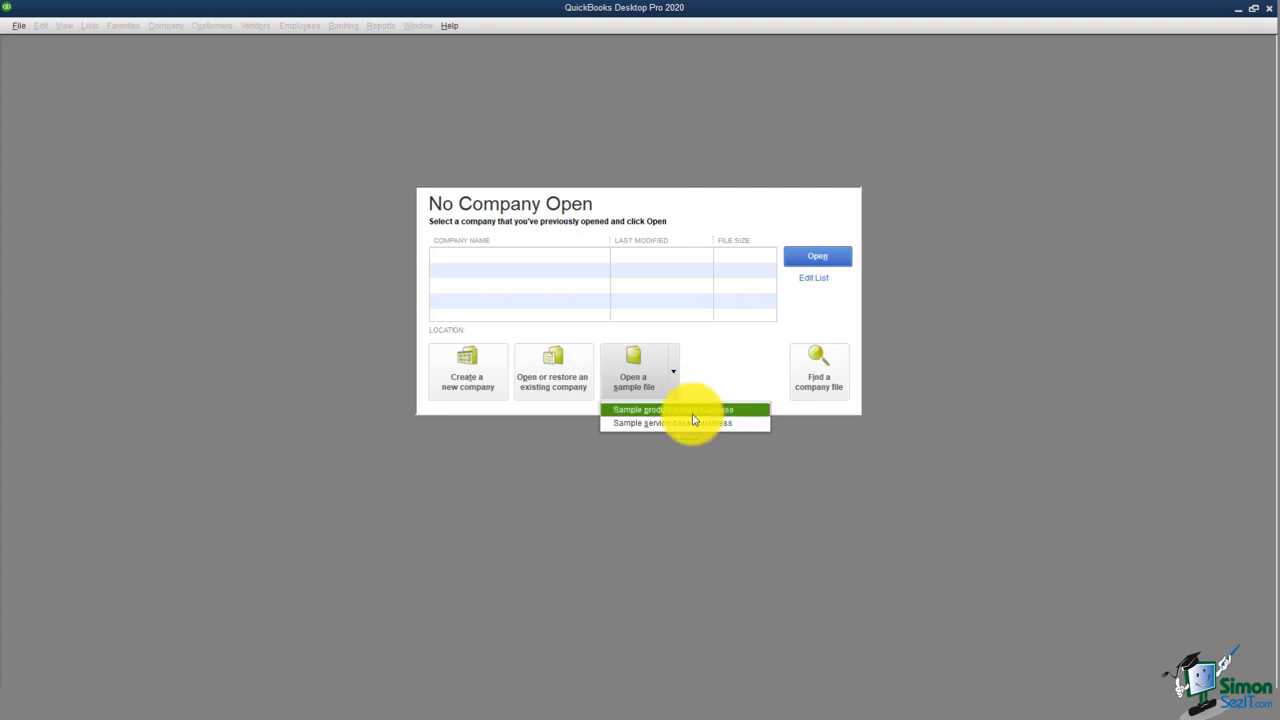
click(702, 378)
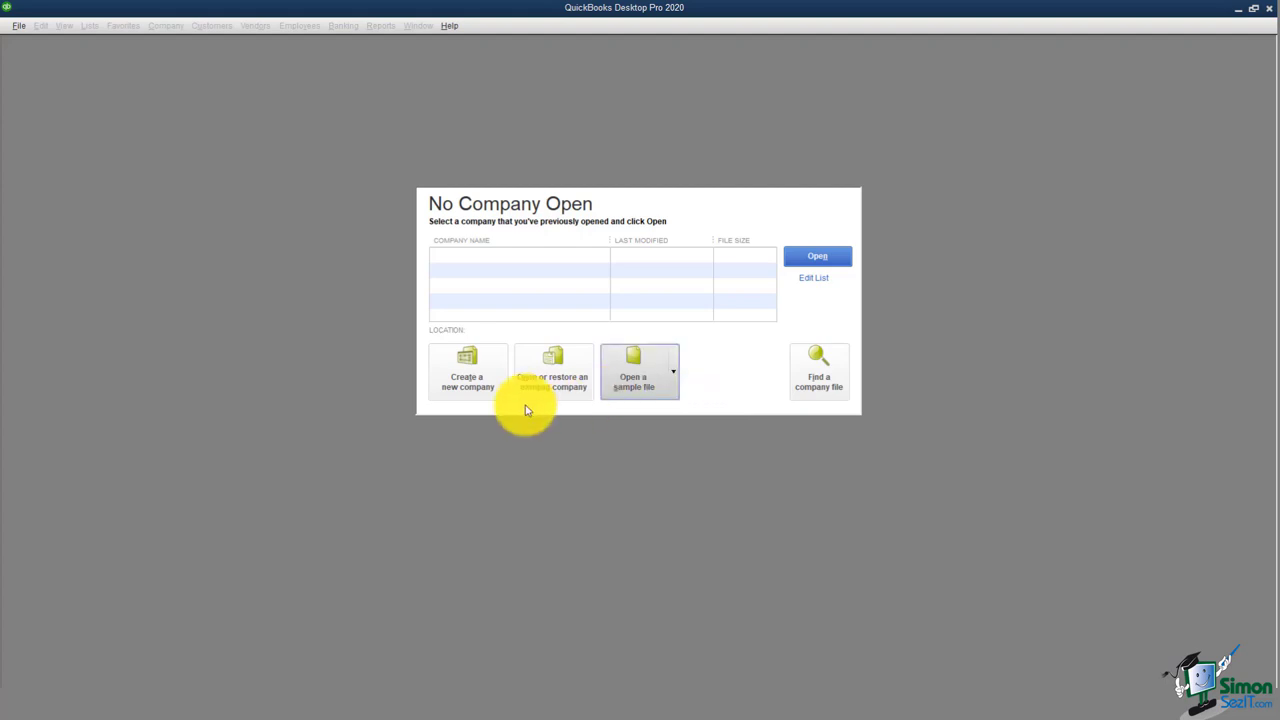
- Begin a new company and expand the Other Options list of setup choices
click(478, 379)
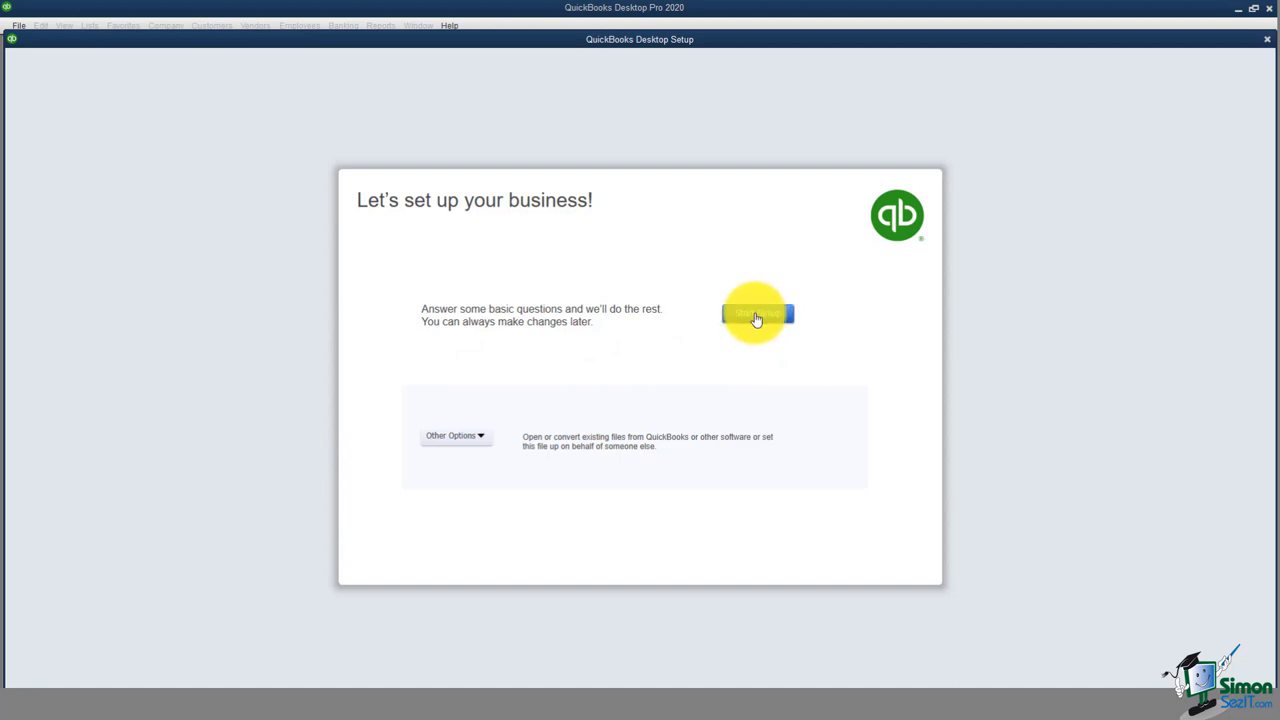
click(483, 441)
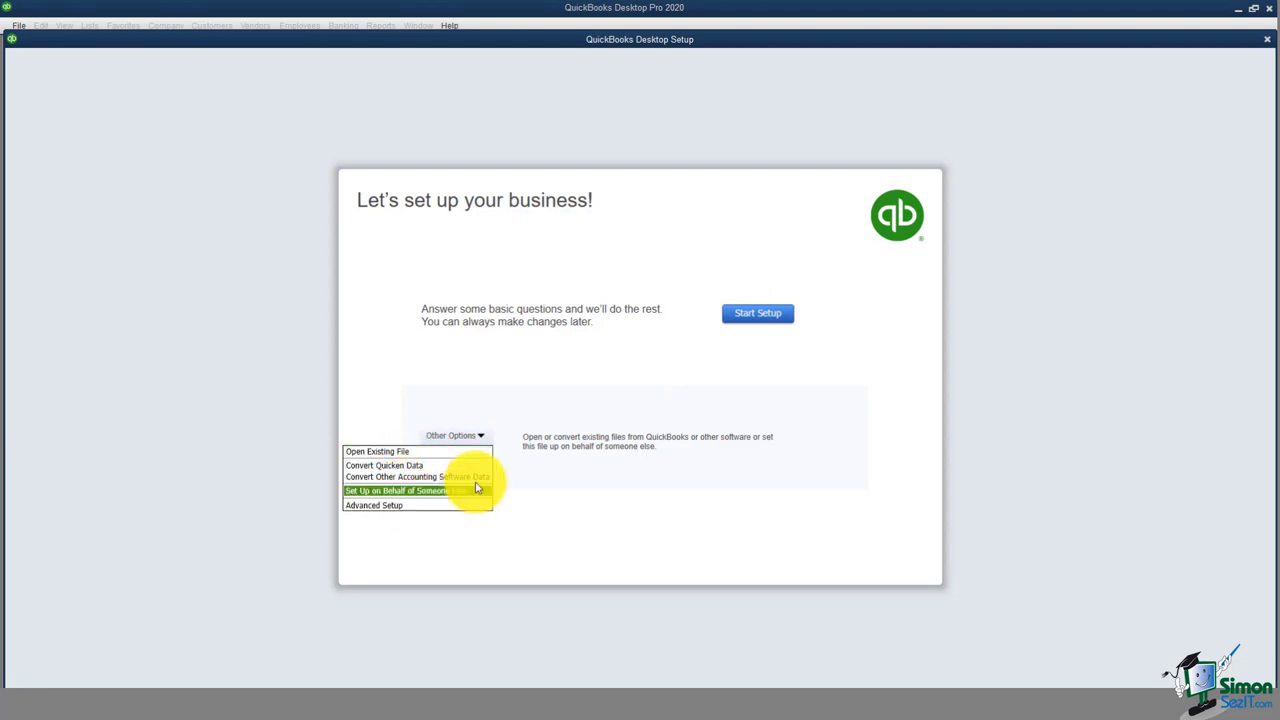
click(552, 413)
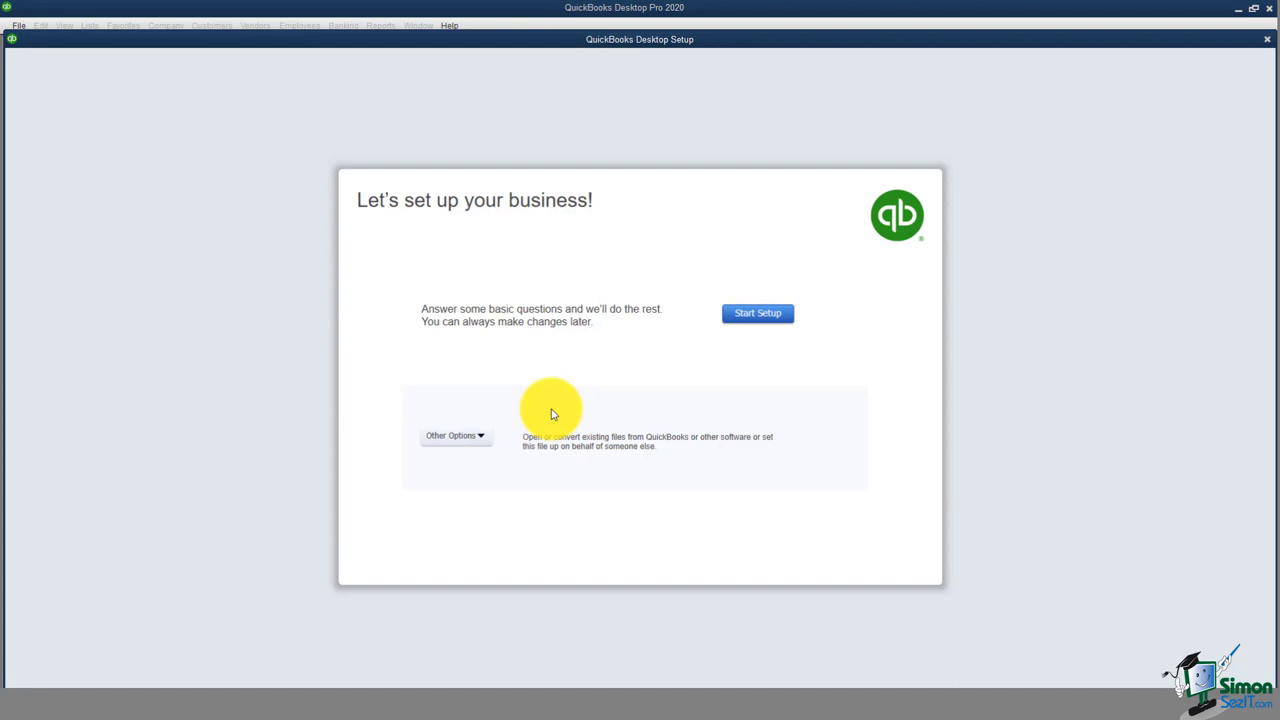
click(478, 436)
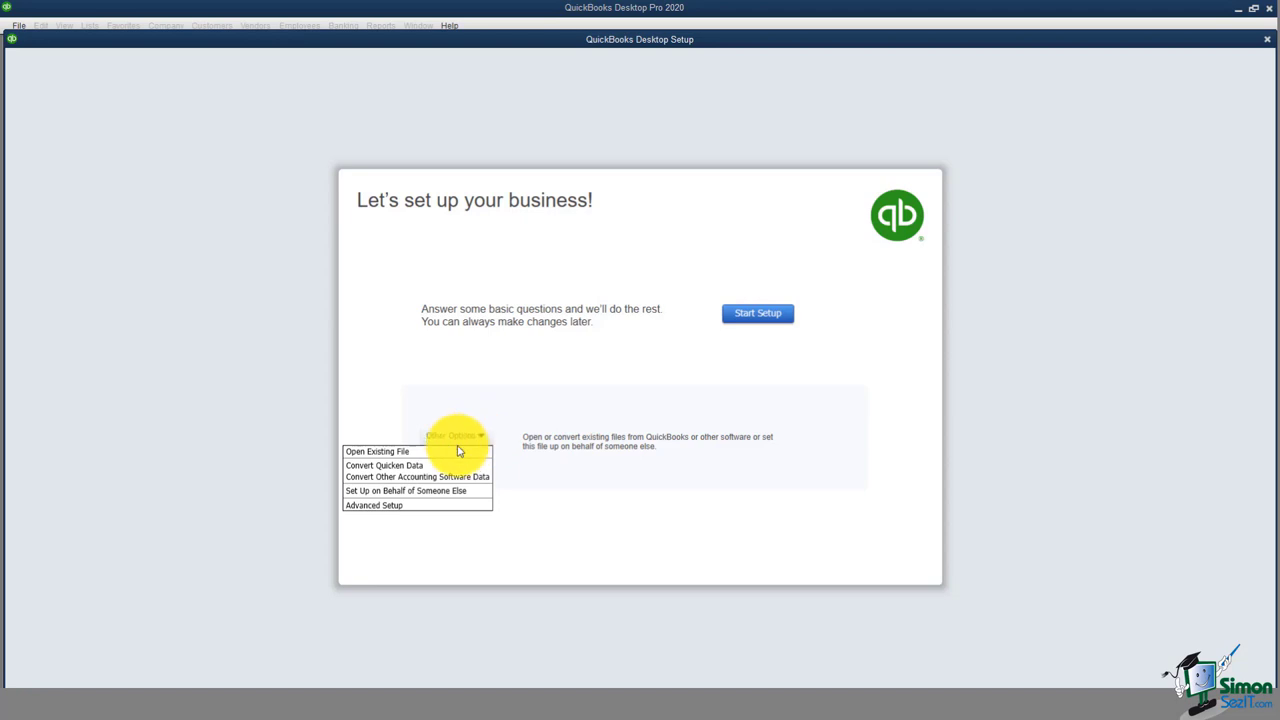
- Choose Advanced Setup to launch the EasyStep Interview's company information form
click(407, 510)
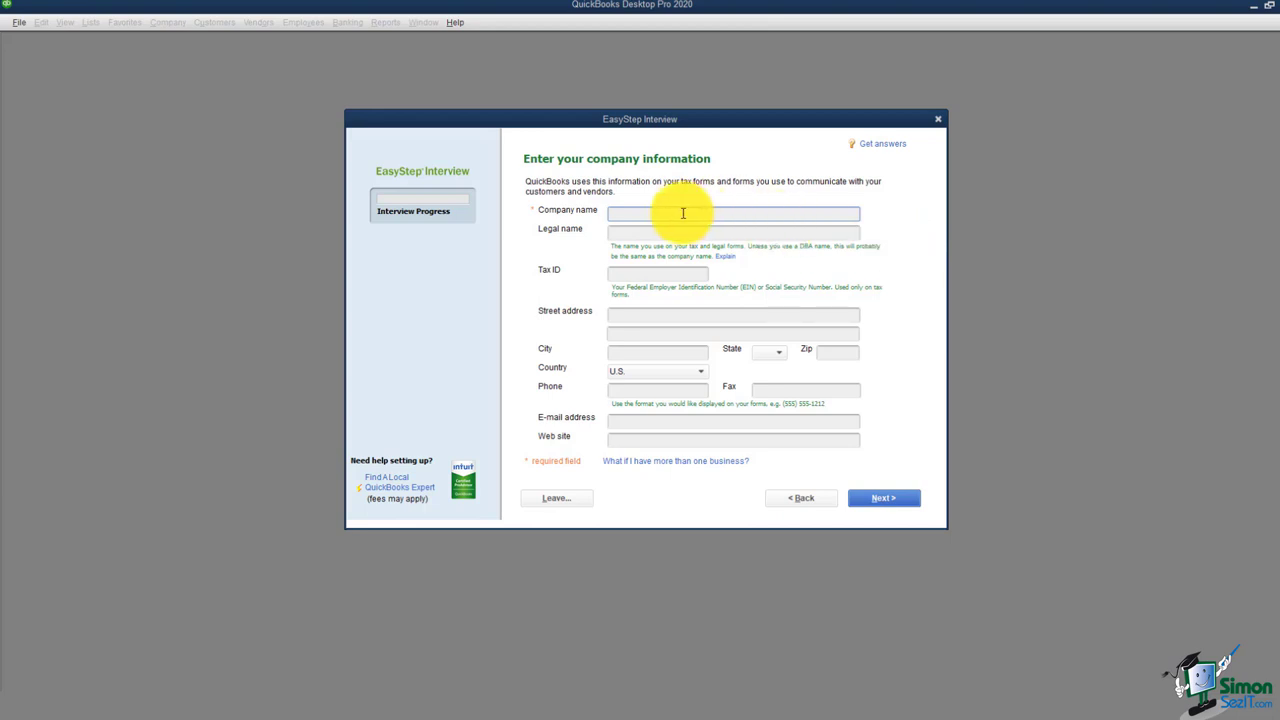
- Enter ABC Plumbing as company and legal name, with street address 1281 W Kings Hwy
text(BC )
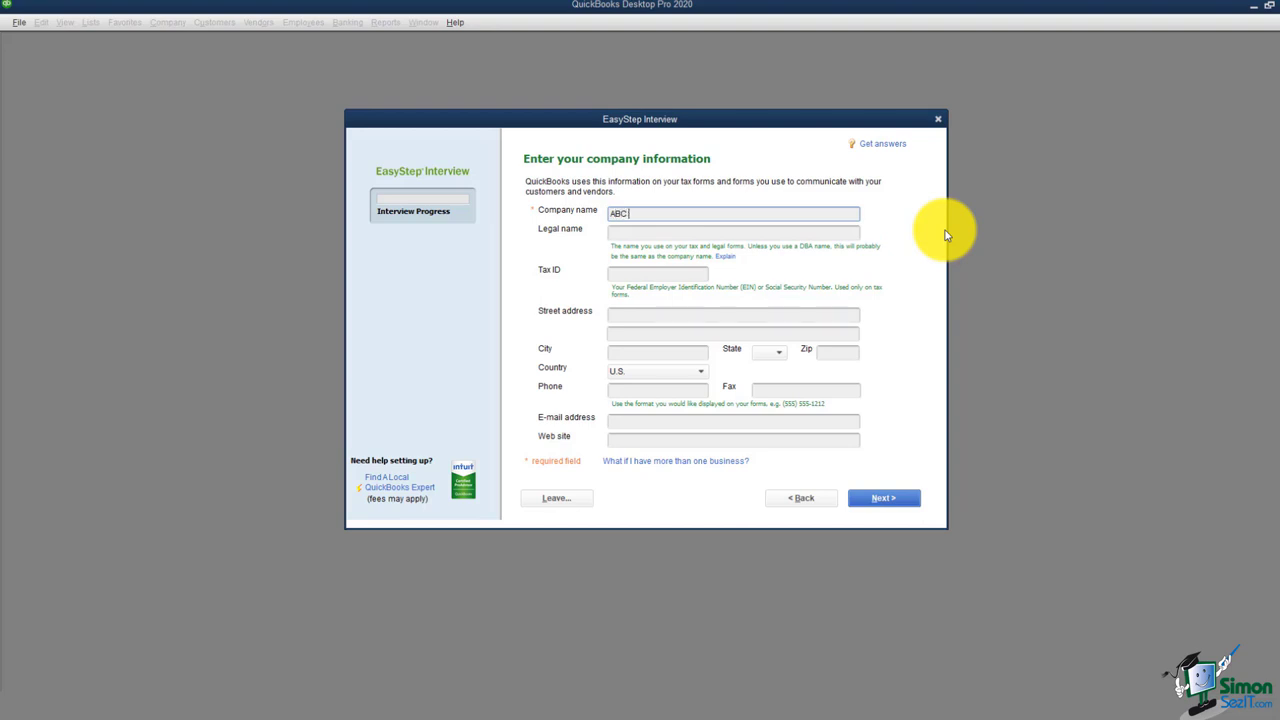
text(Plumbing)
key(Tab)
key(Tab)
text(1281 W Kings Hwy)
click(688, 276)
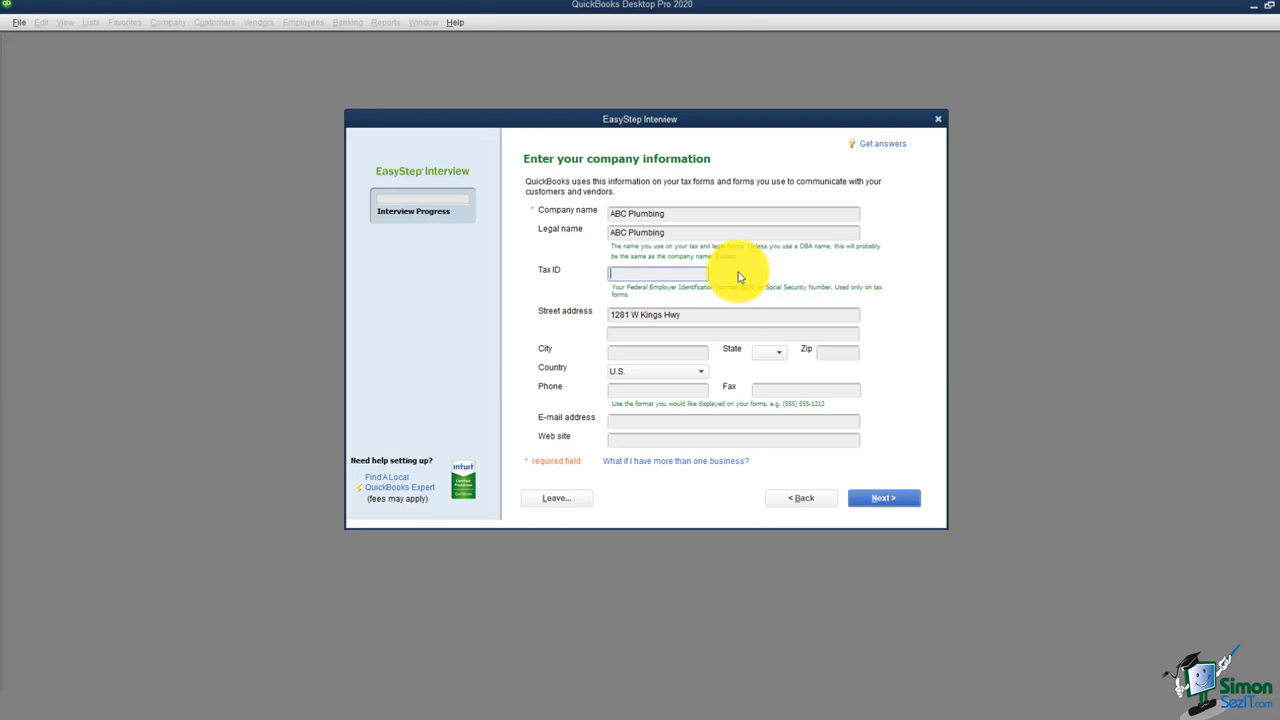
- Fill in city Coatesville, state PA and zip code 19320
click(638, 350)
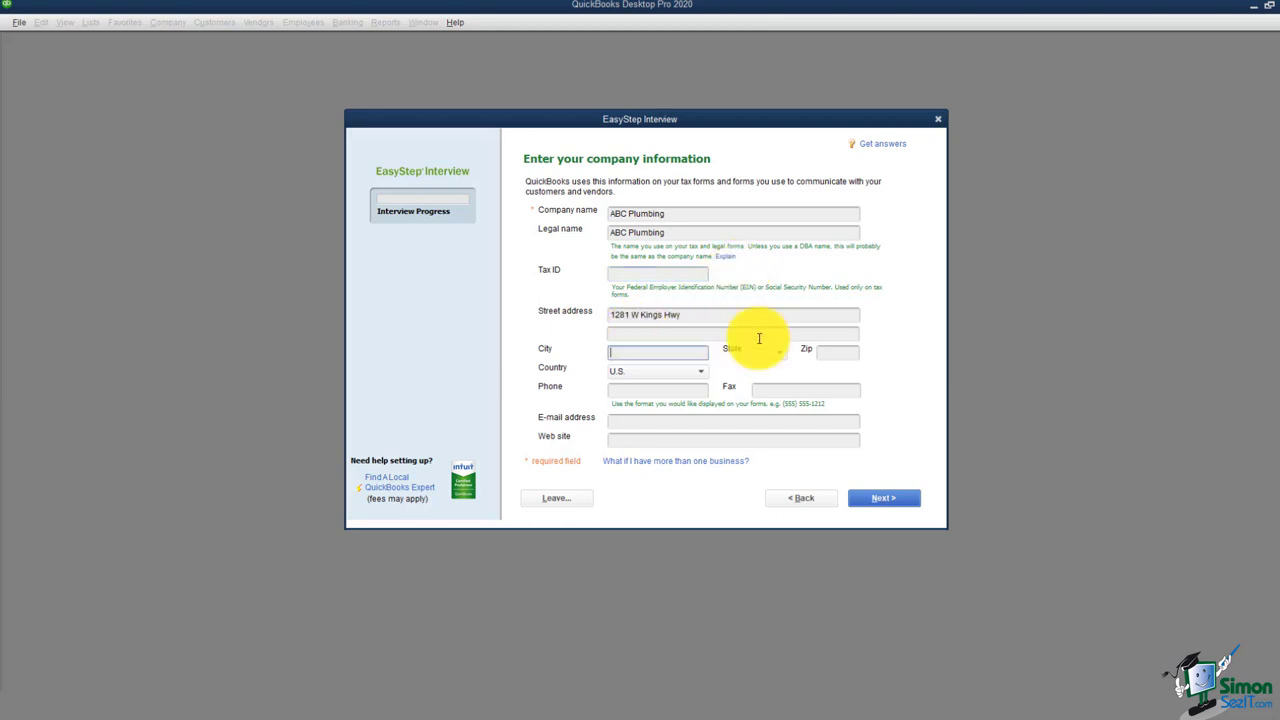
text(Coatesveille)
key(Tab)
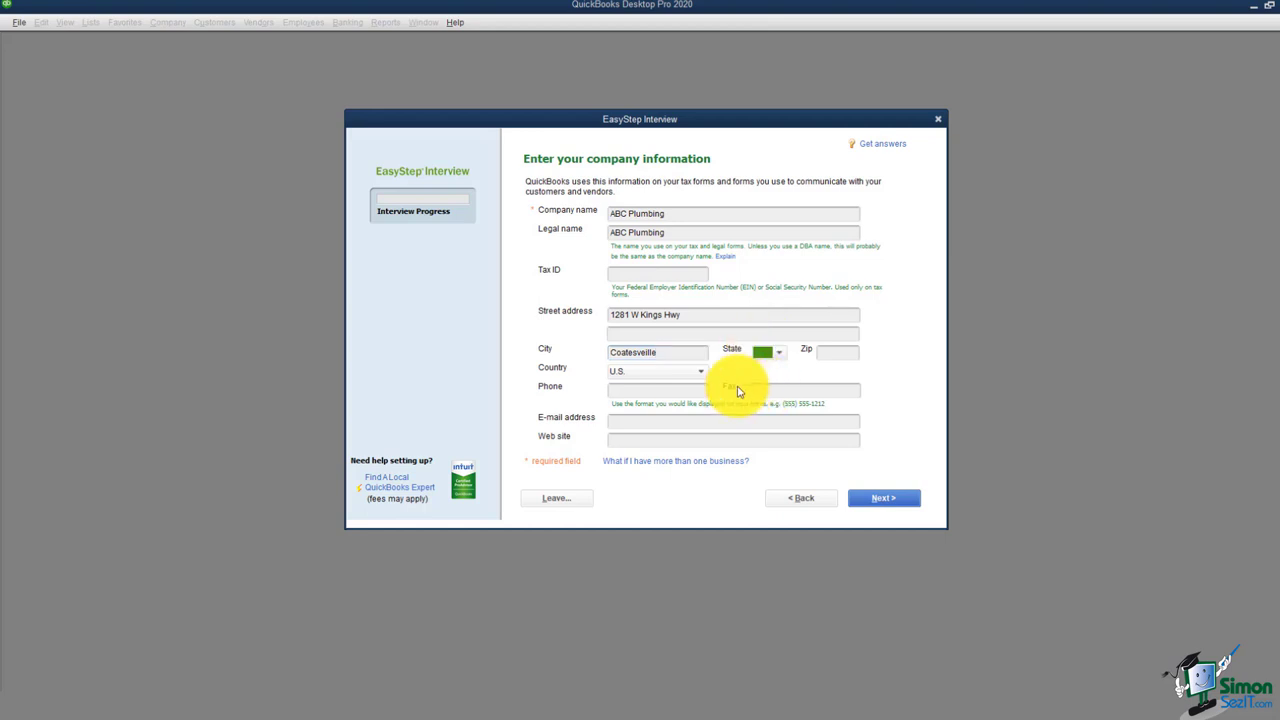
click(779, 352)
scroll(766, 500, down, 3)
scroll(766, 580, down, 2)
click(767, 609)
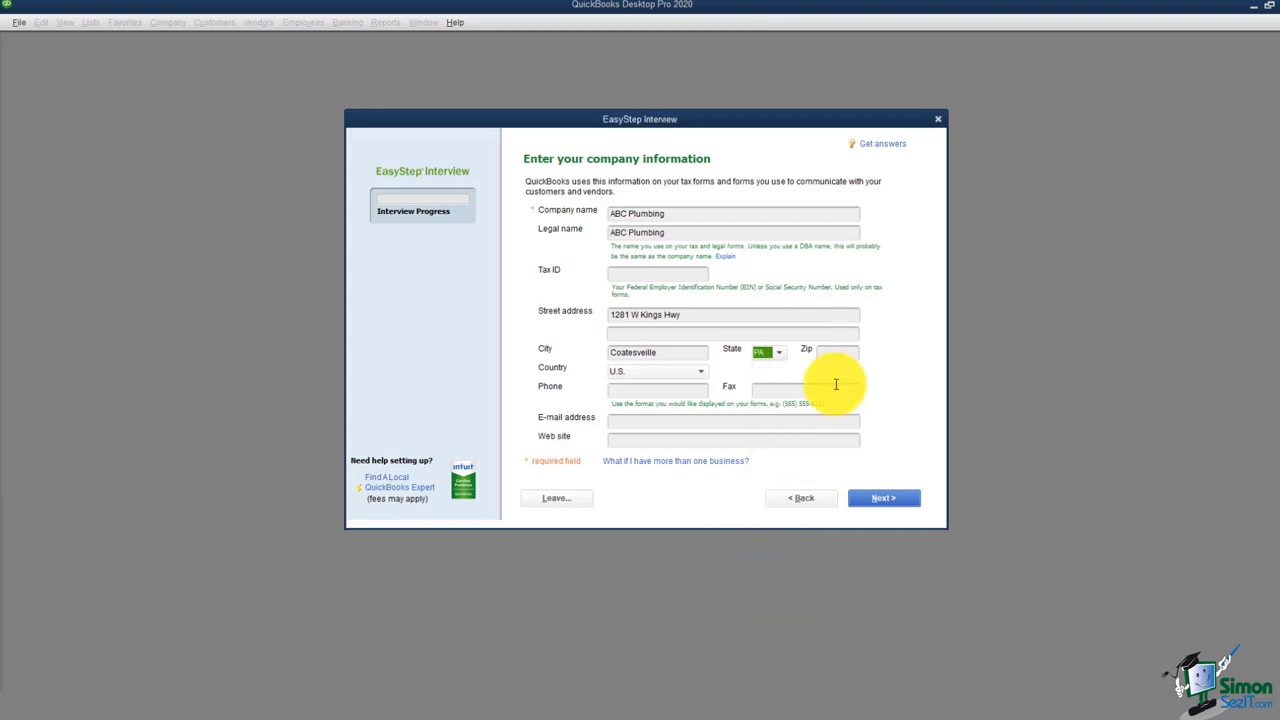
click(837, 352)
text(19320)
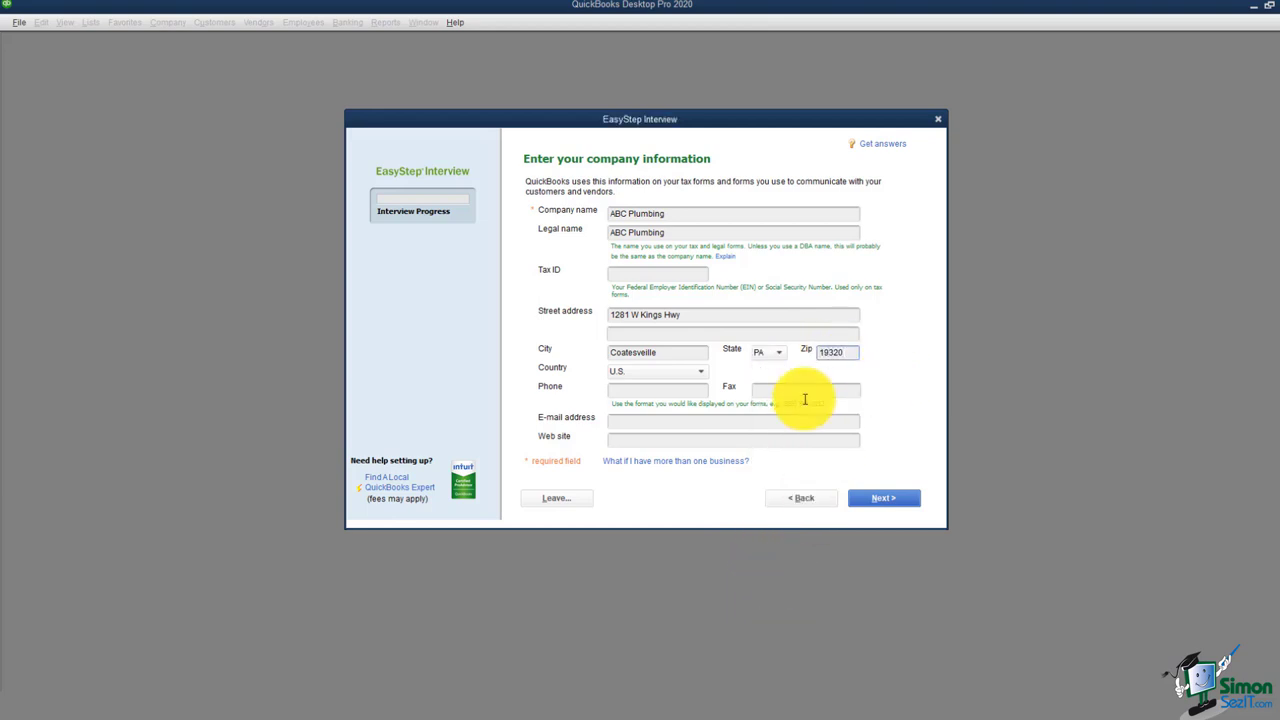
- Leave phone and web site blank and advance to industry selection
click(674, 389)
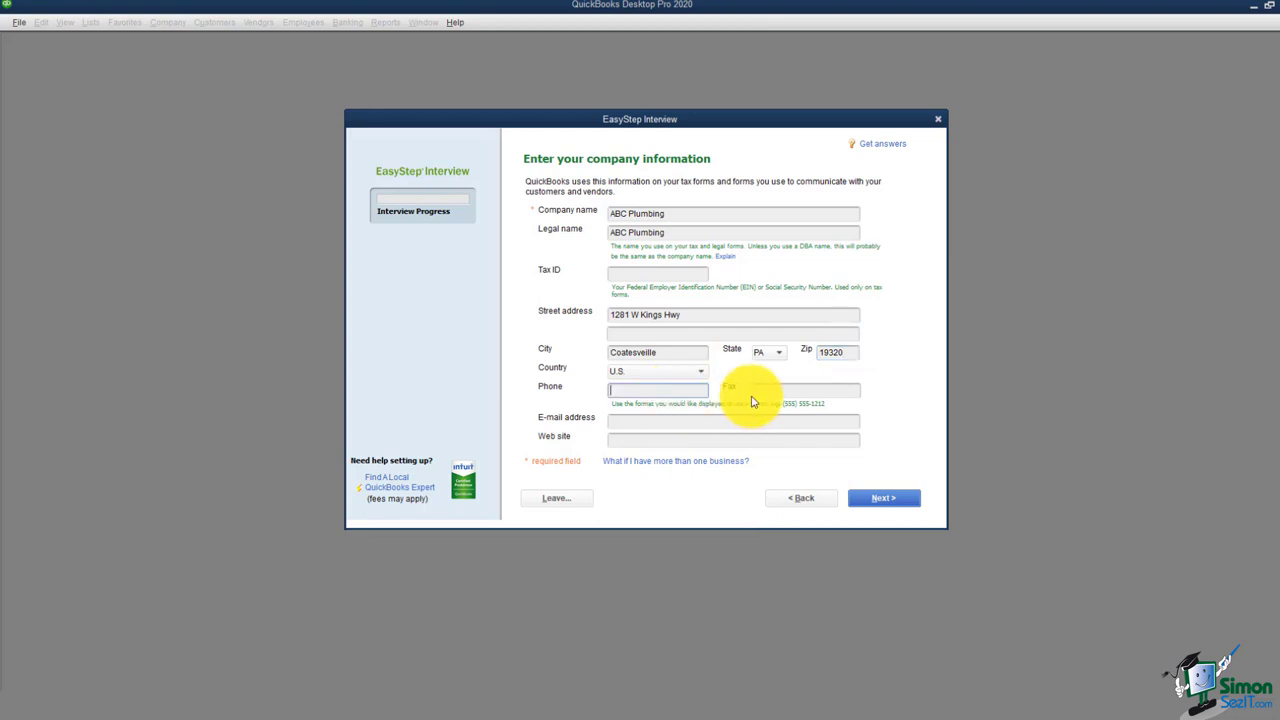
click(670, 441)
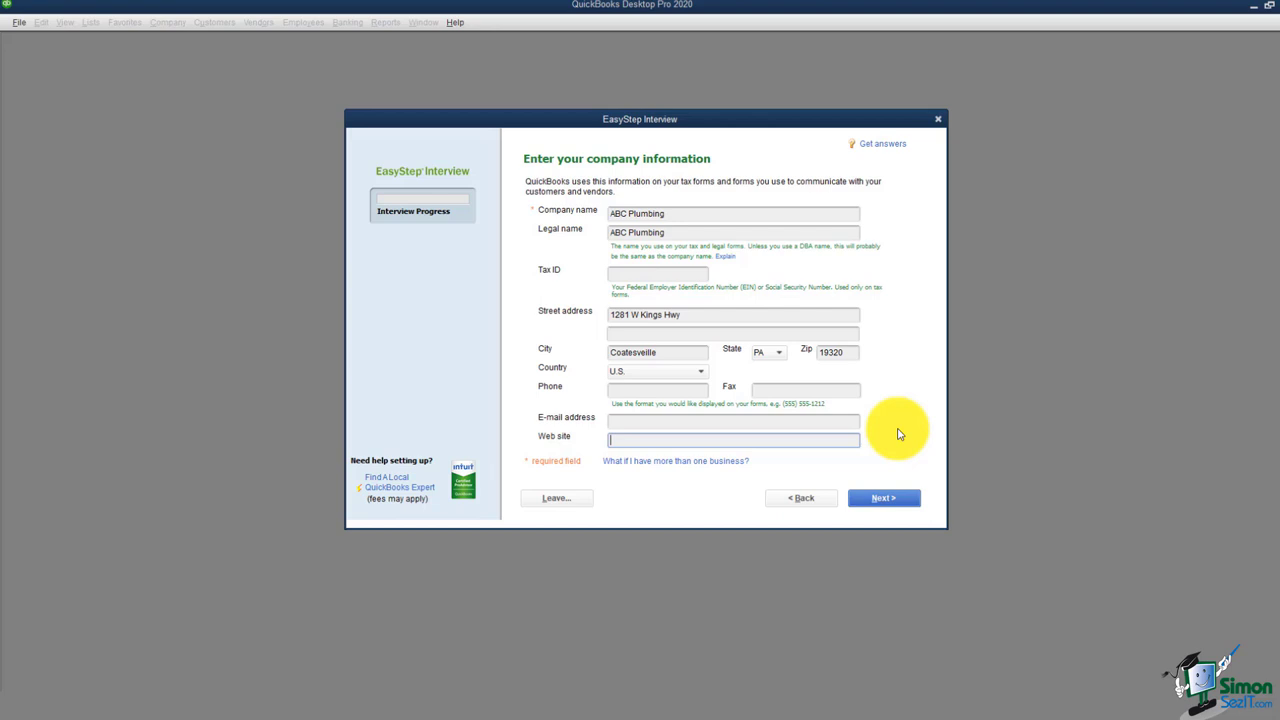
click(882, 498)
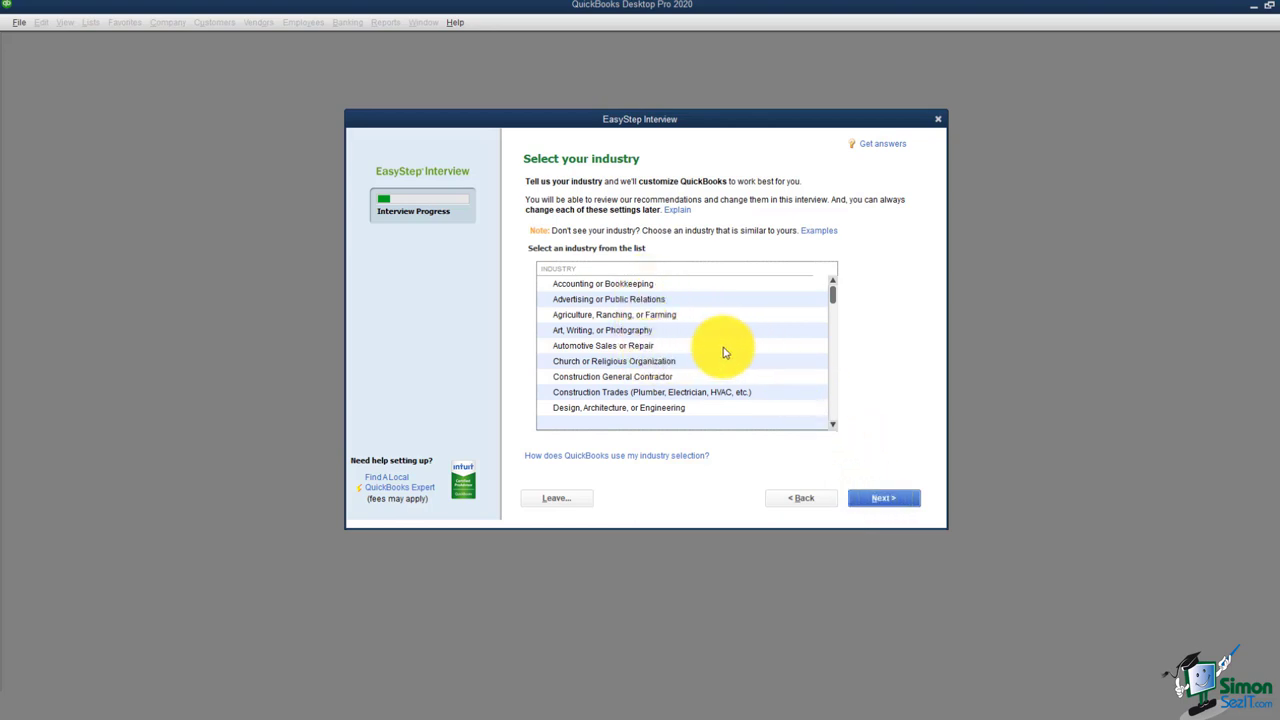
- Select General Product-based Business from the industry list
click(832, 424)
scroll(830, 425, down, 3)
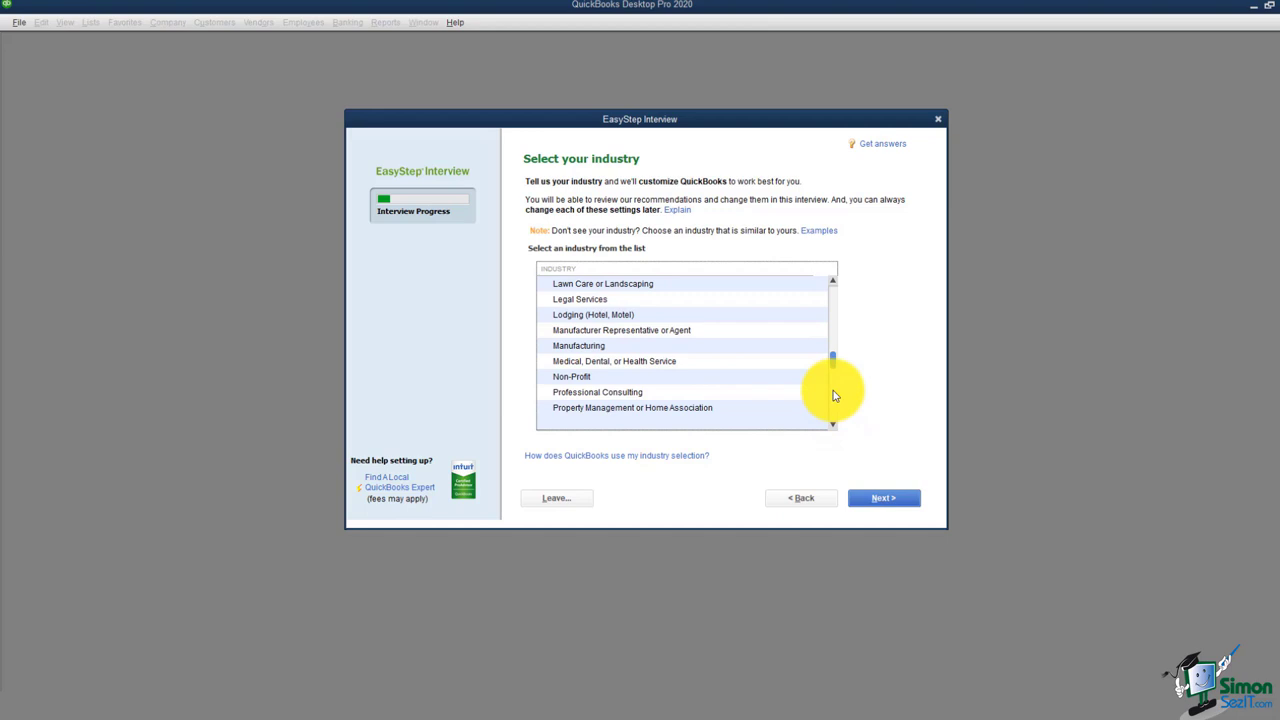
drag(833, 363, 832, 427)
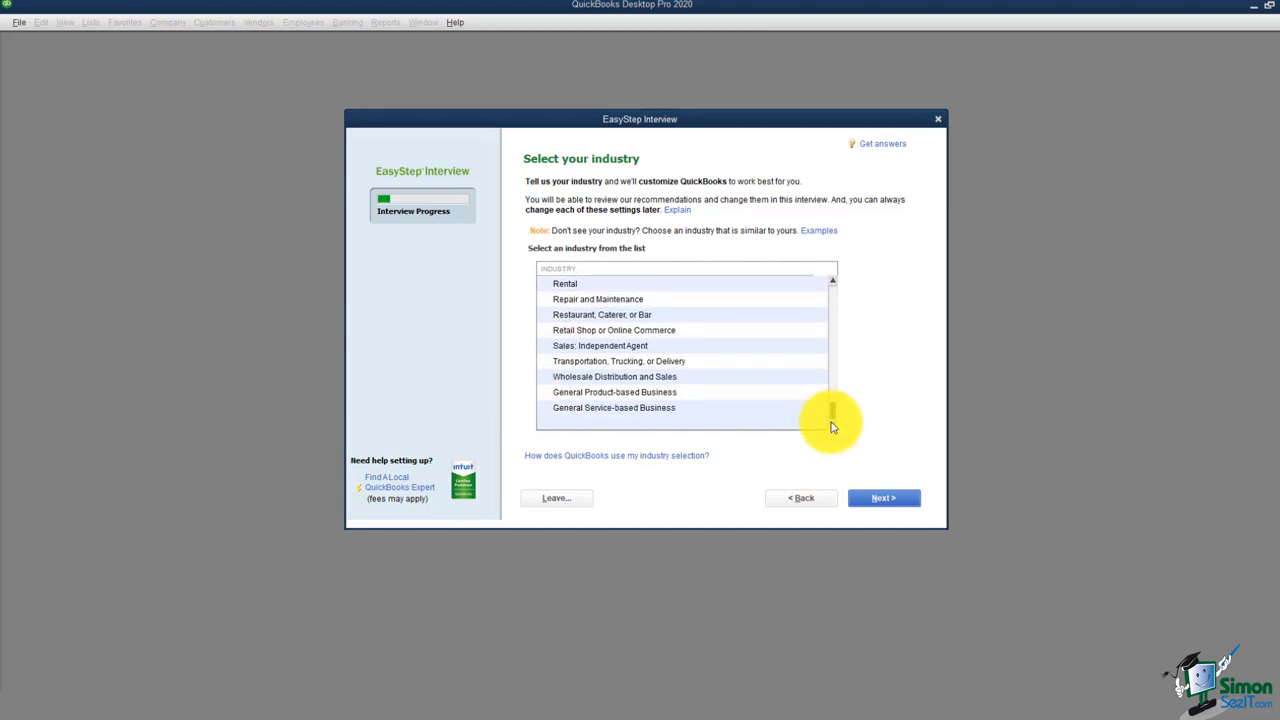
click(609, 394)
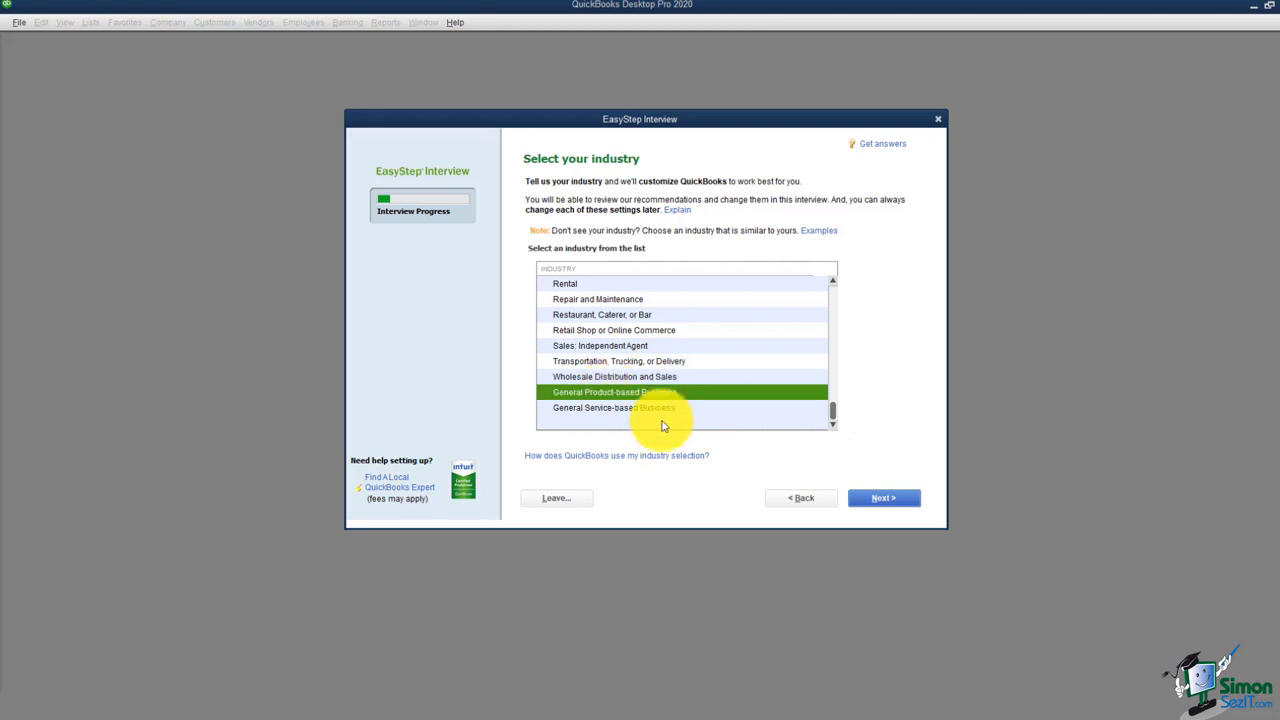
- Advance to the organization question and mark the company as Other/None
click(884, 499)
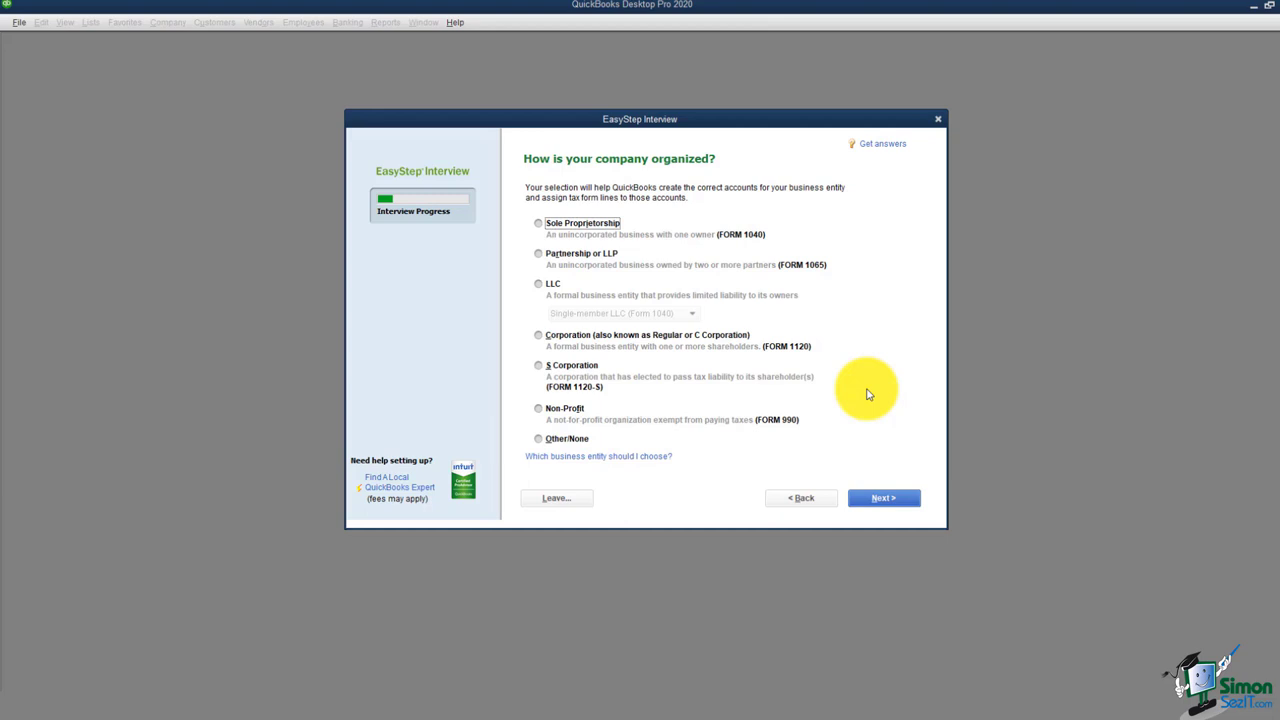
click(541, 440)
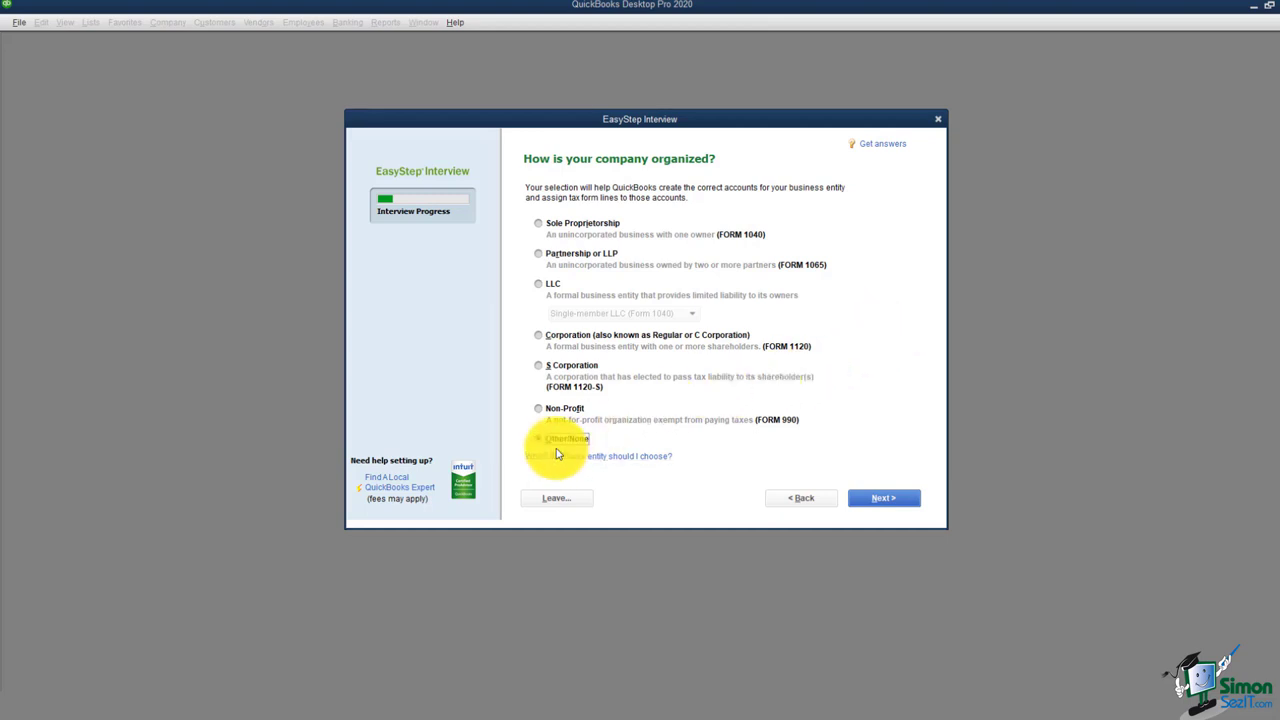
- Keep January as the first fiscal month and advance to password setup
click(873, 500)
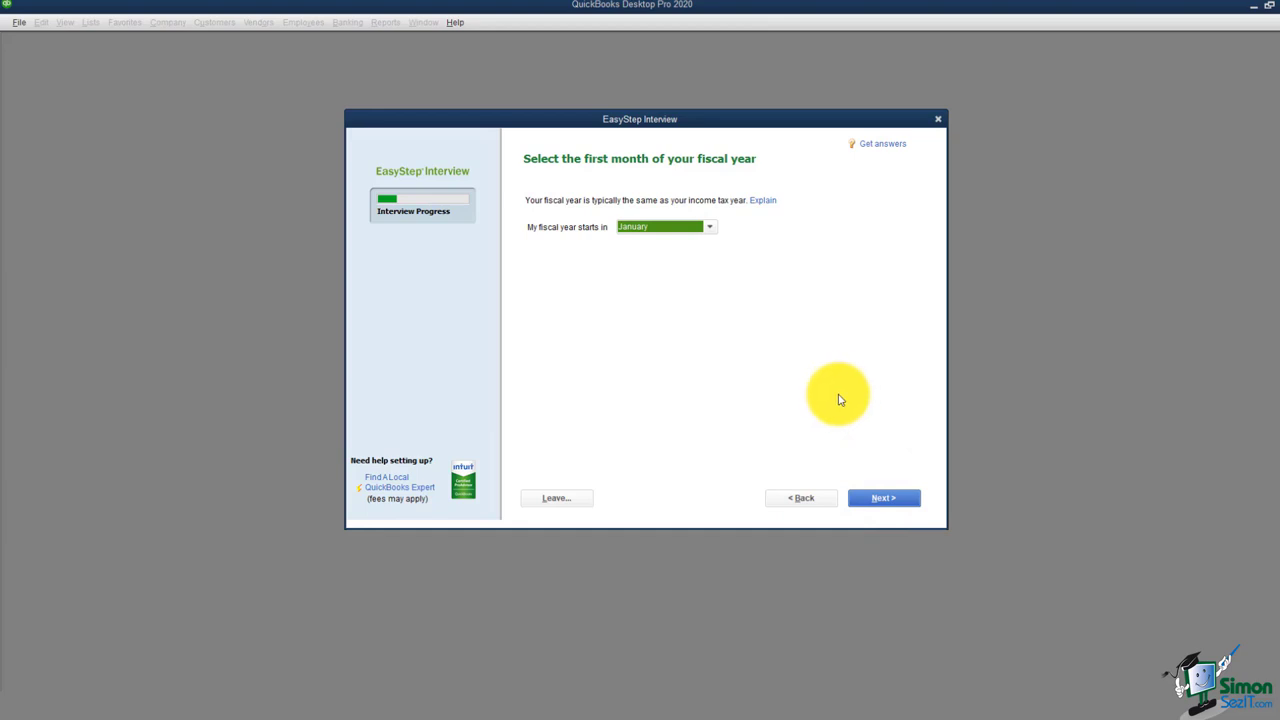
click(882, 497)
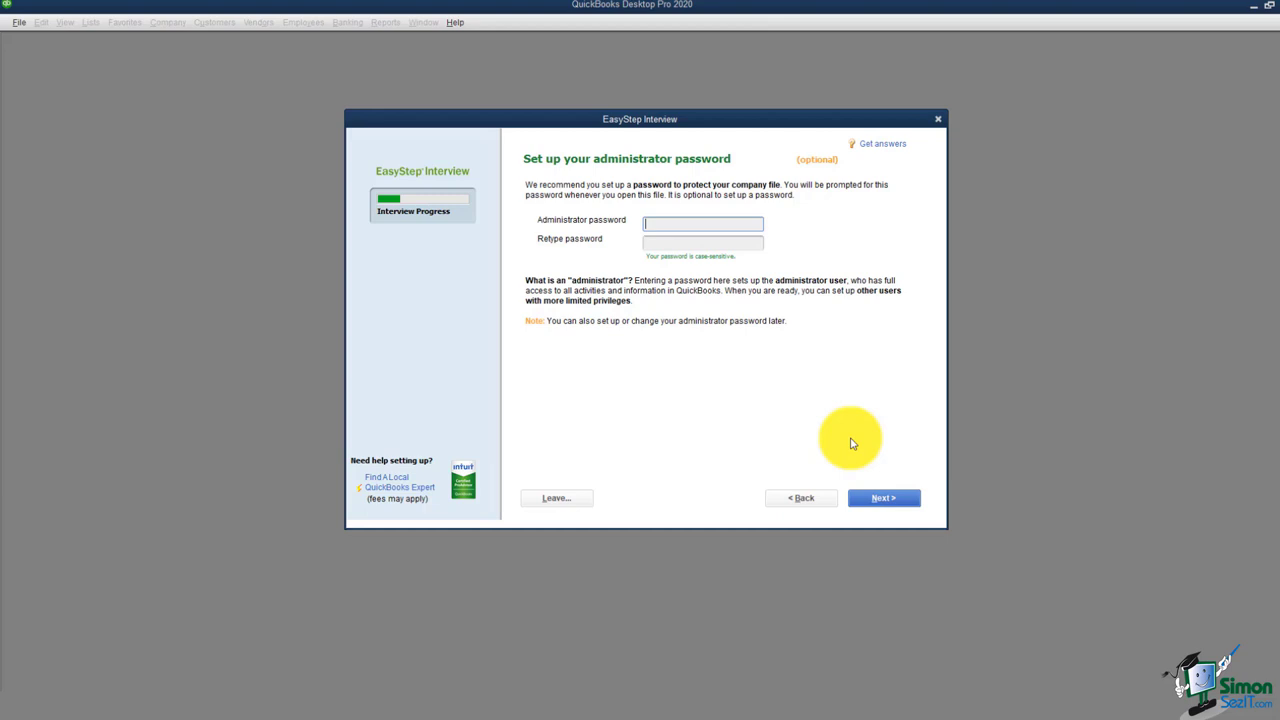
- Enter and confirm the administrator password, then advance to company file creation
text(********)
key(Tab)
text(********)
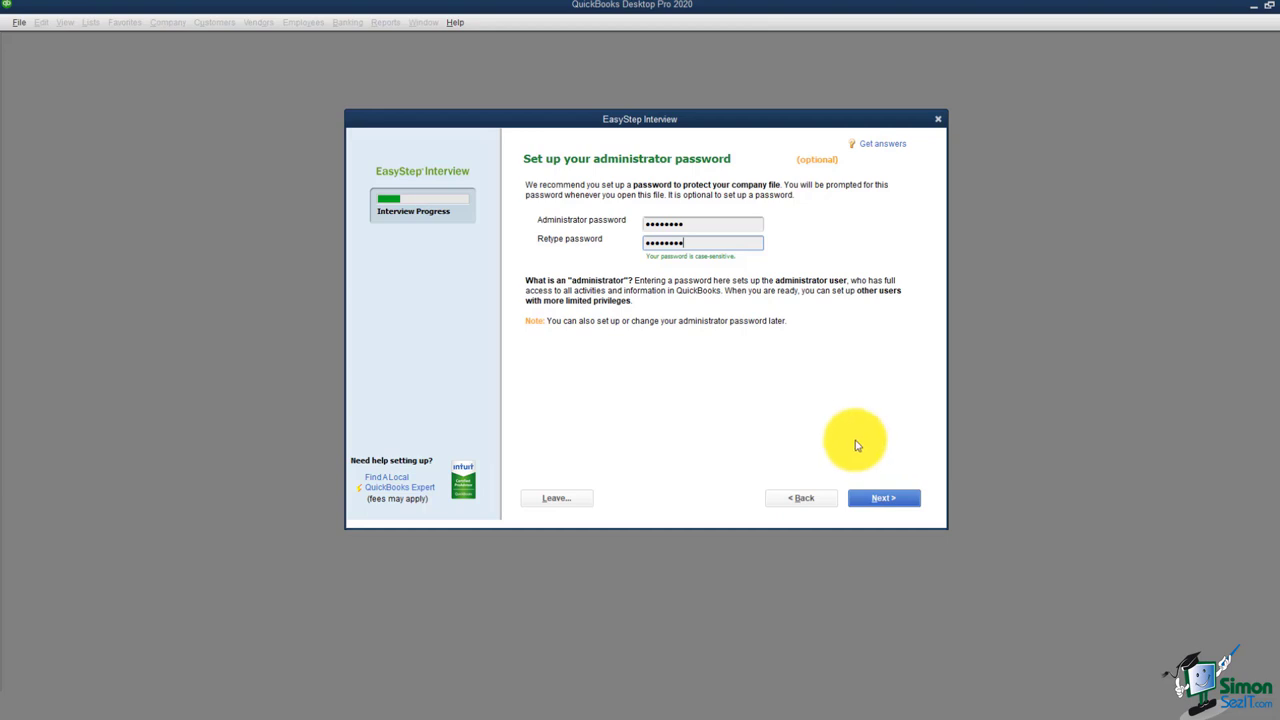
click(884, 498)
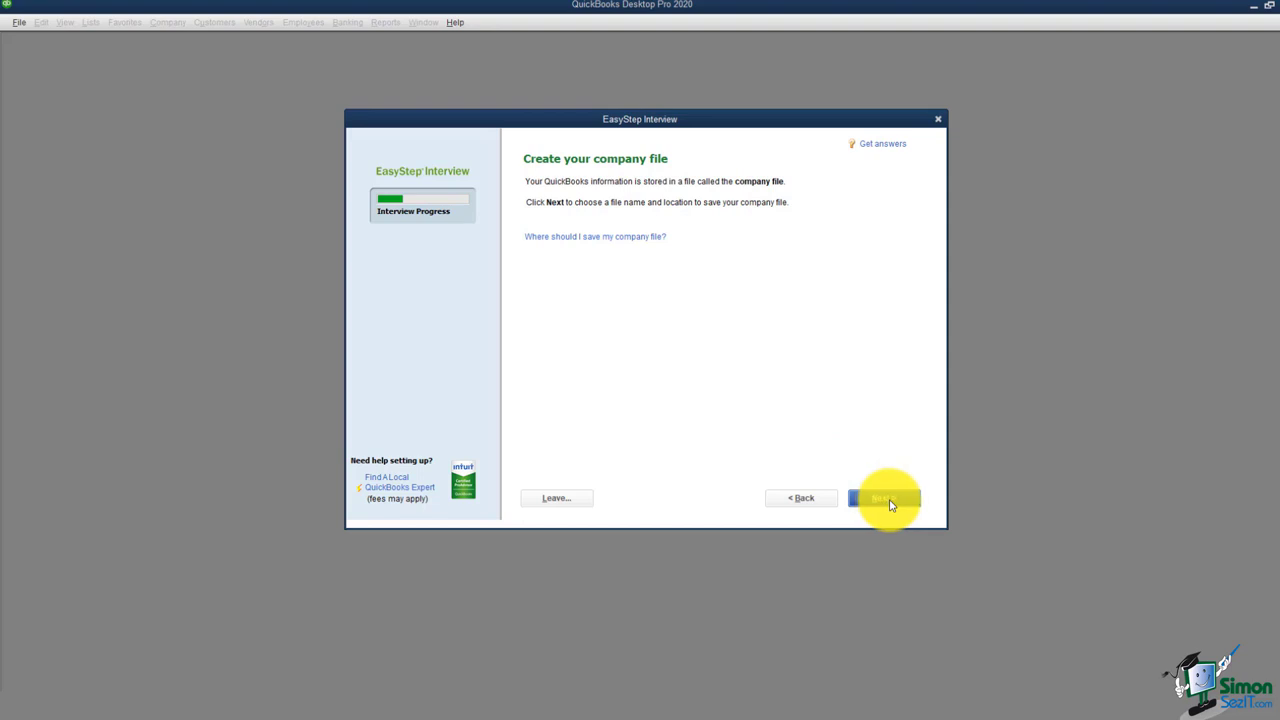
- Save the new ABC Plumbing.QBW company file to the Desktop
click(886, 499)
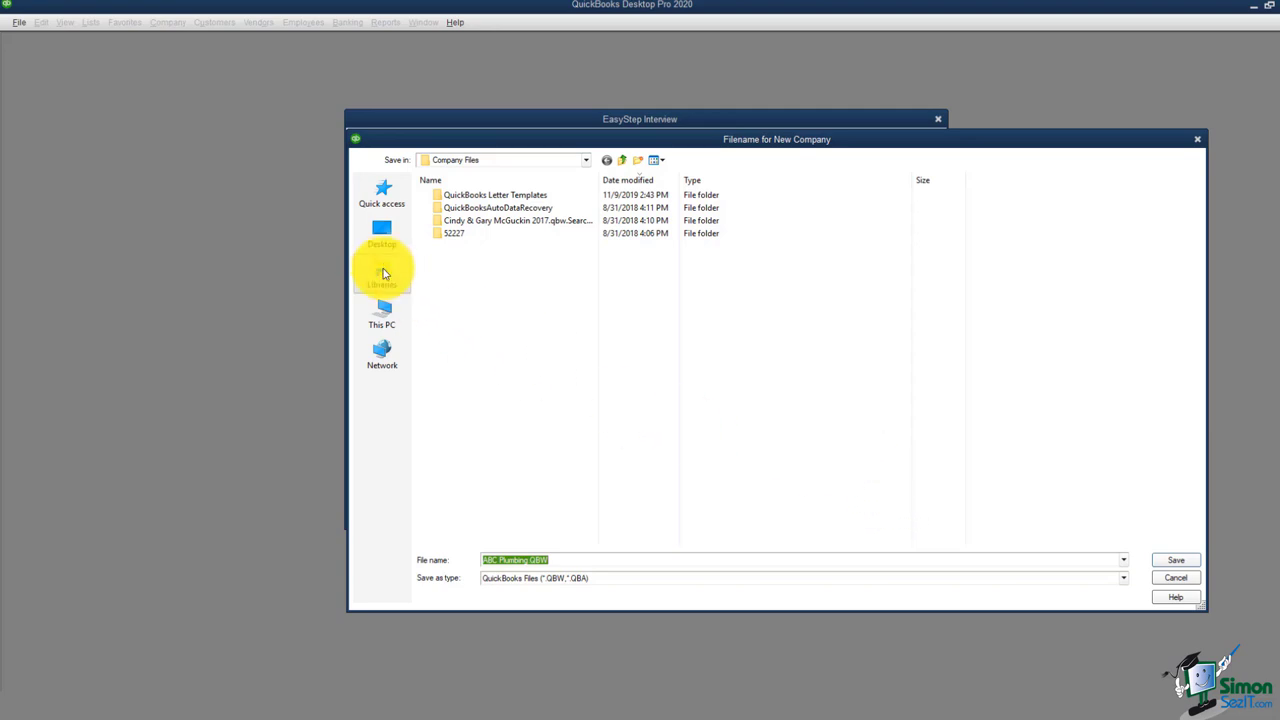
click(383, 233)
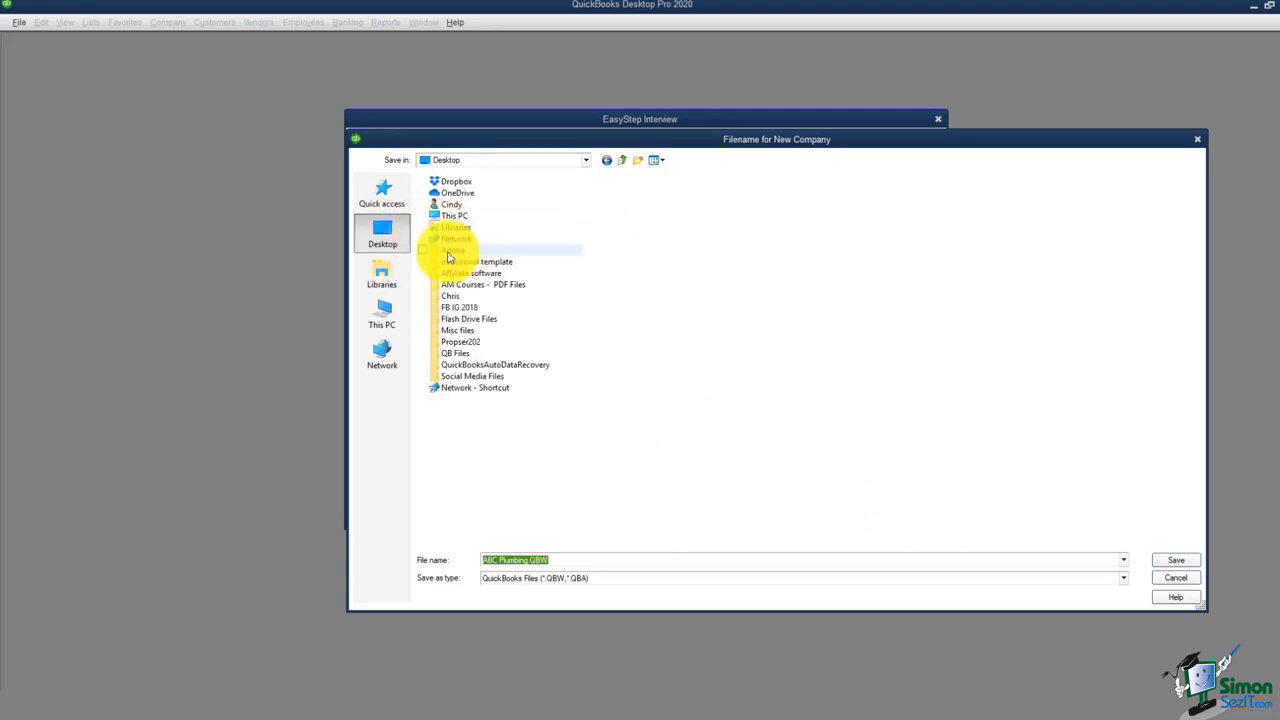
click(1176, 566)
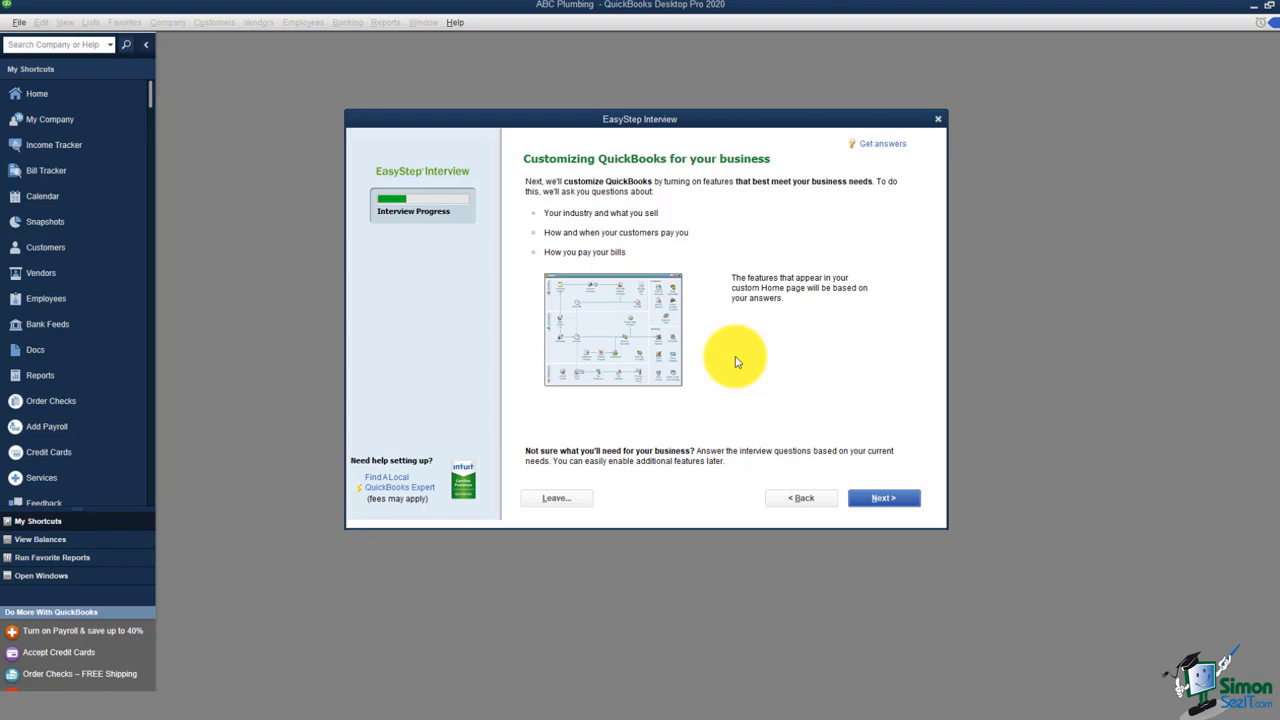
- Answer 'Both services and products' on the 'What do you sell?' interview page
click(886, 500)
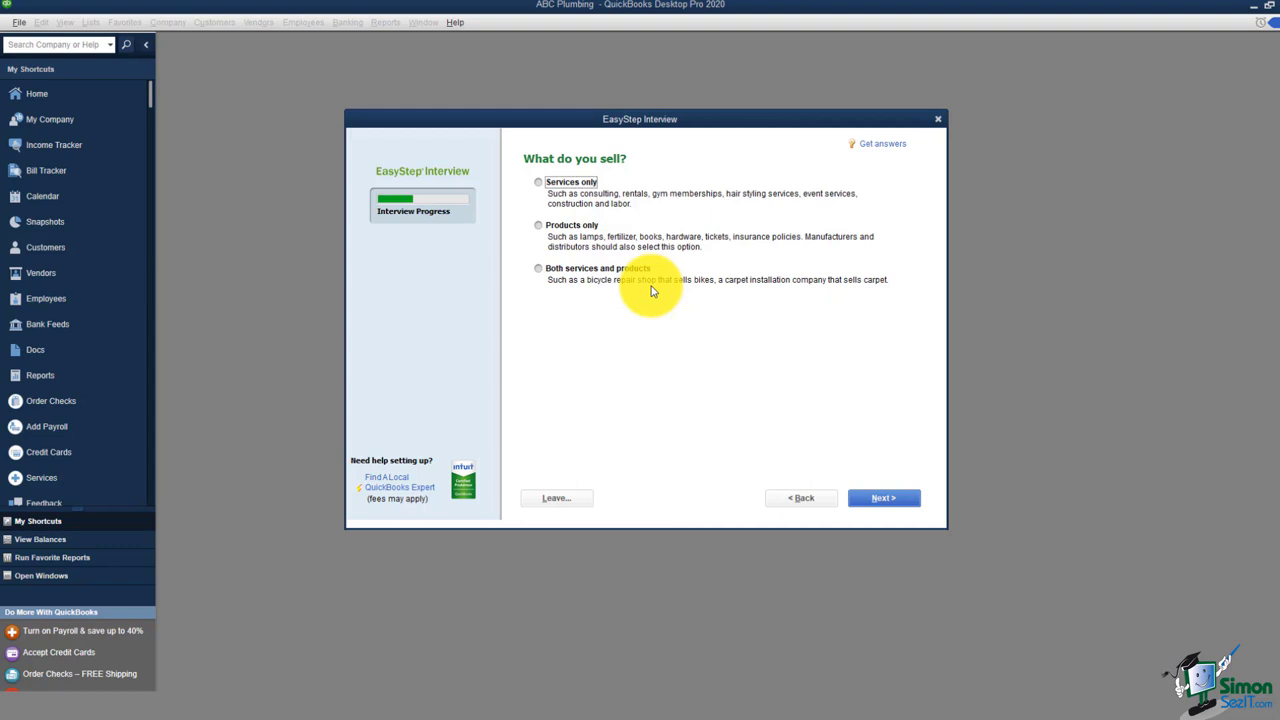
click(565, 272)
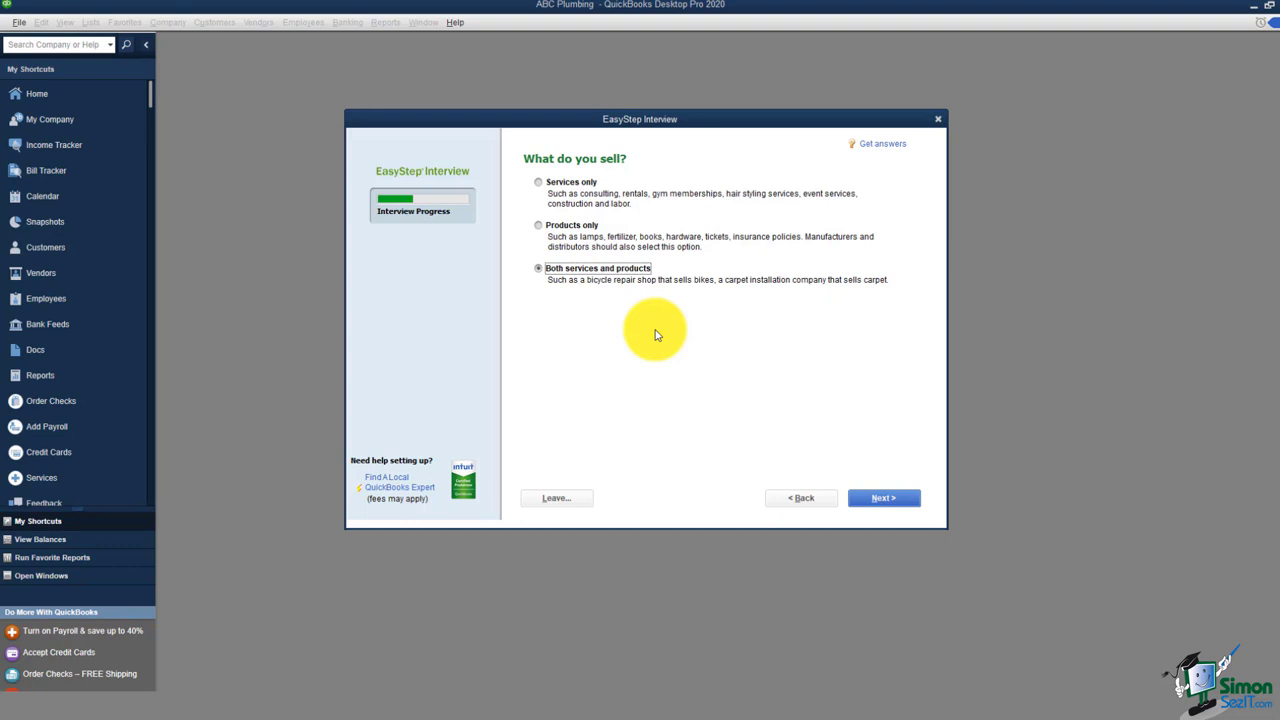
click(878, 500)
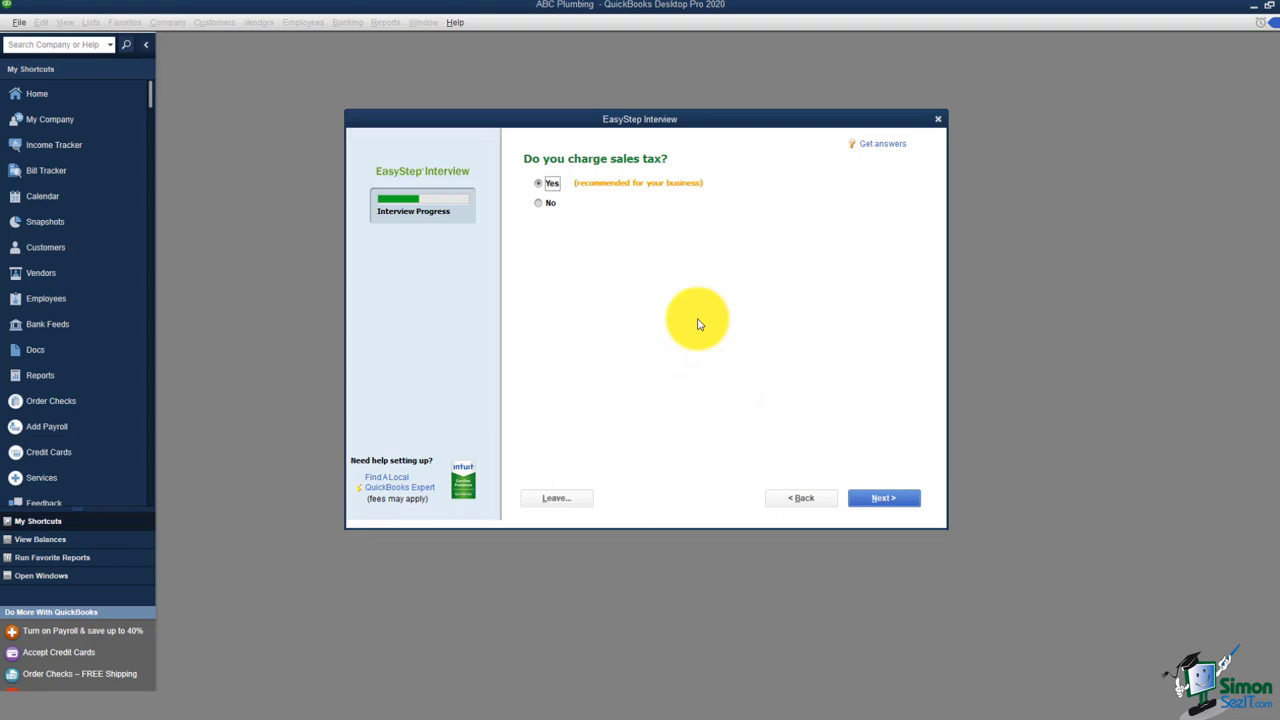
- Keep Yes for sales tax, estimates and billing statements in the interview
click(876, 500)
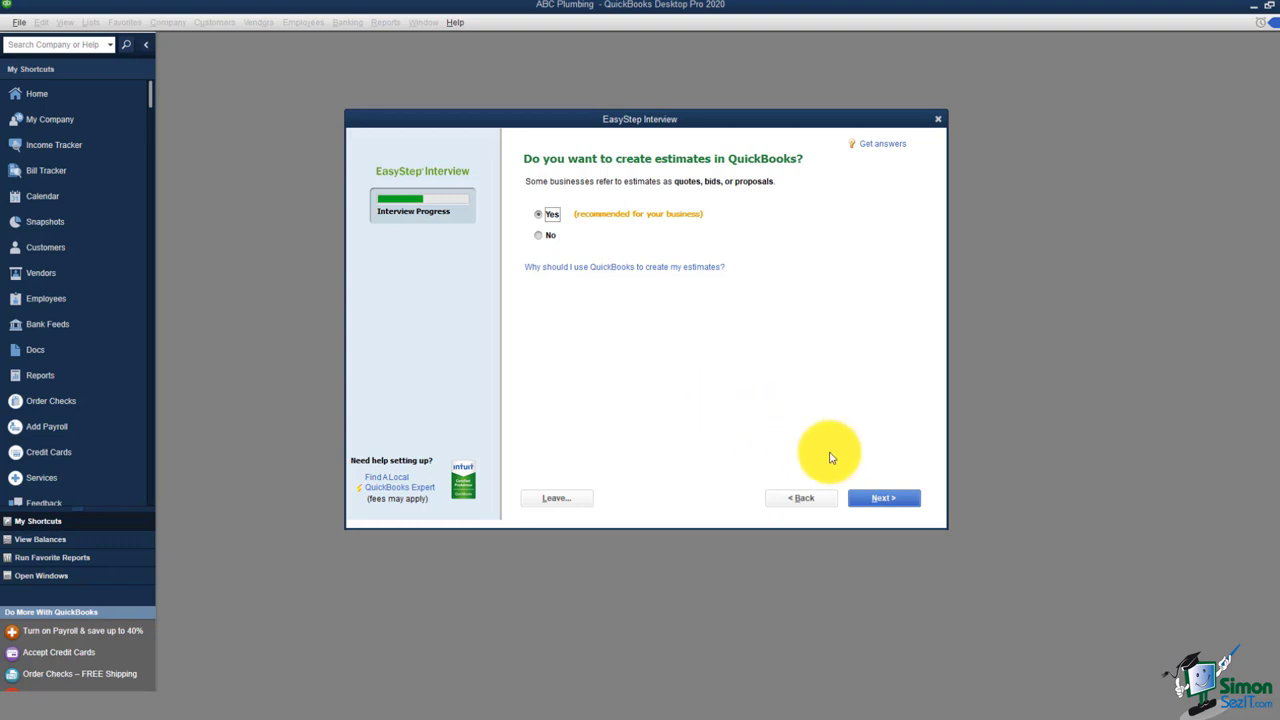
click(865, 499)
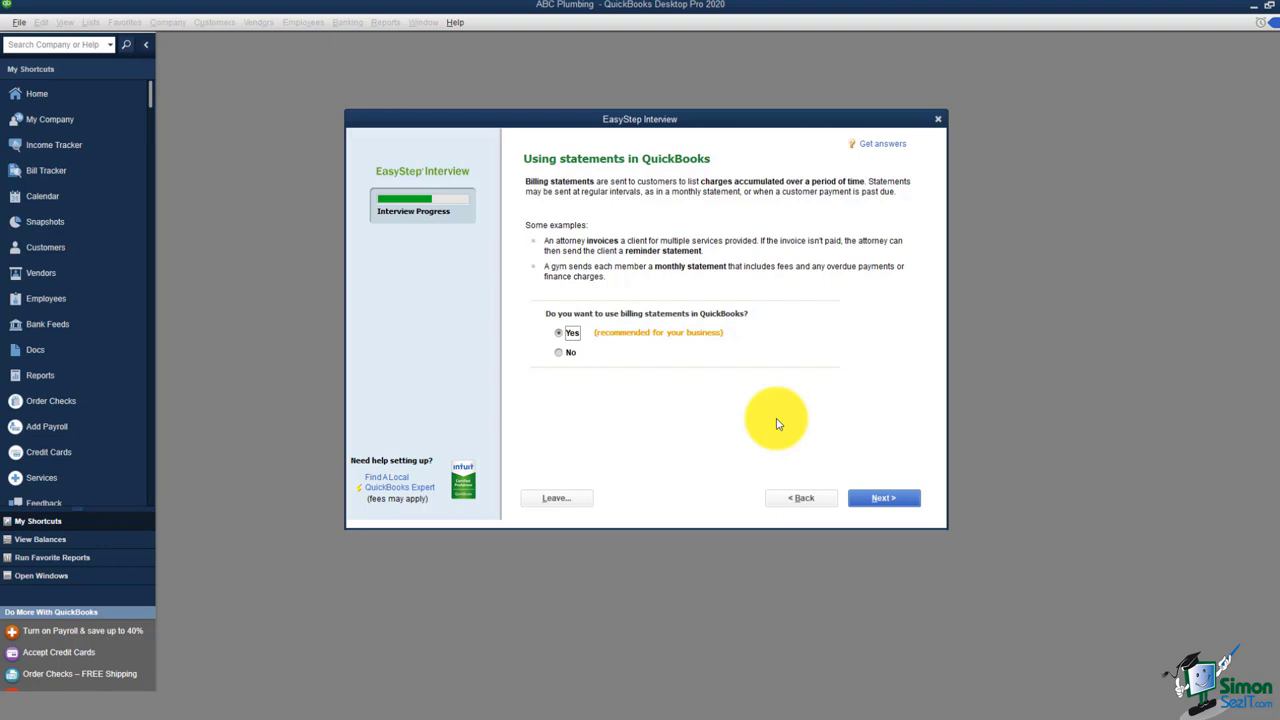
click(885, 503)
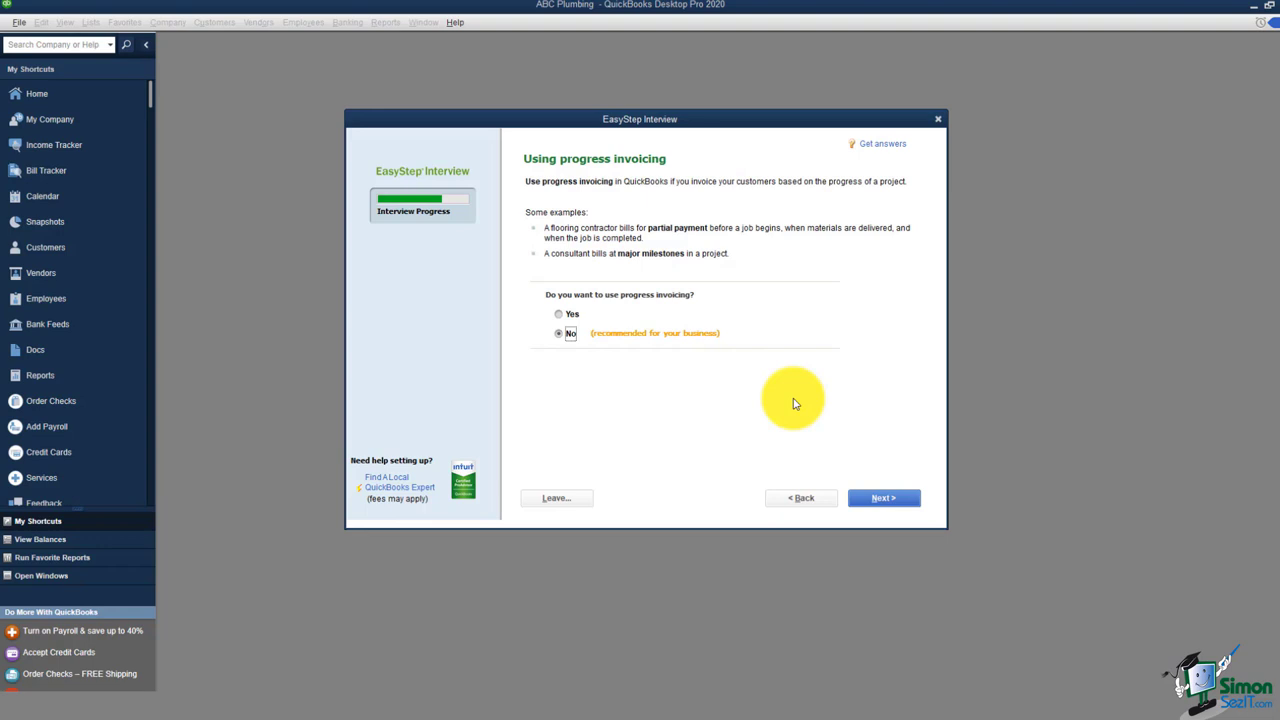
- Choose Yes for using progress invoicing
click(560, 316)
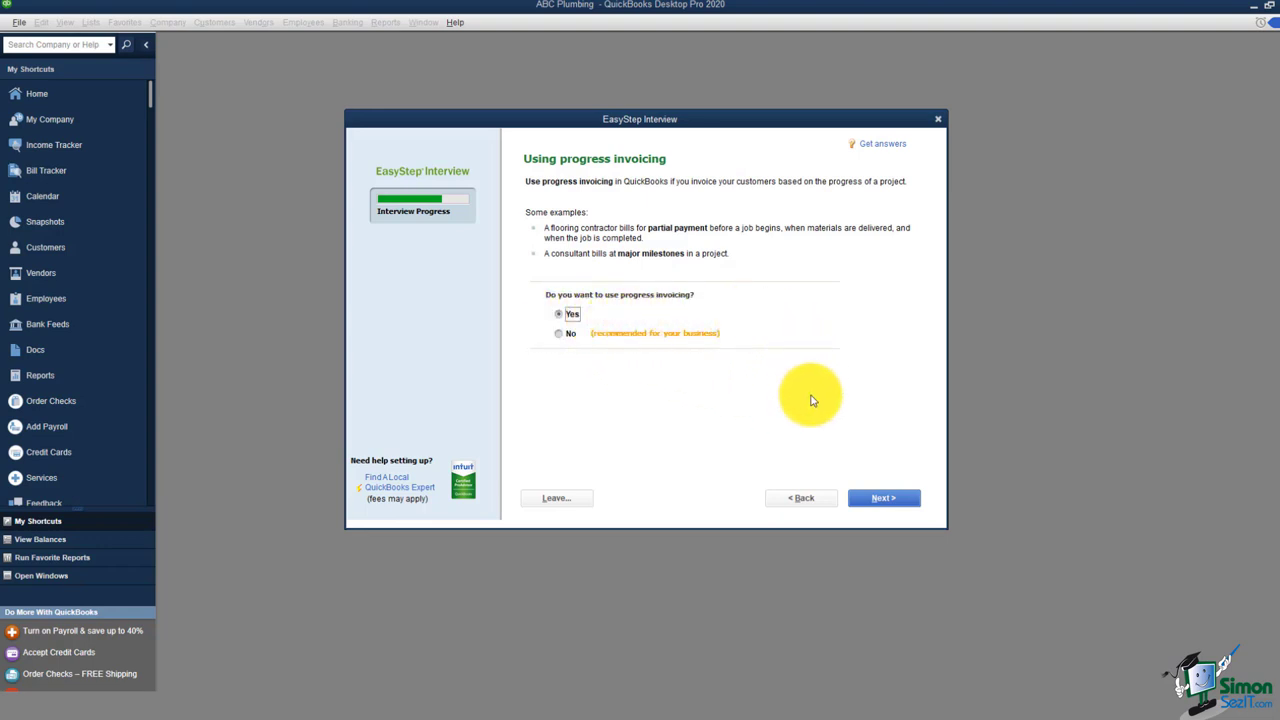
click(879, 500)
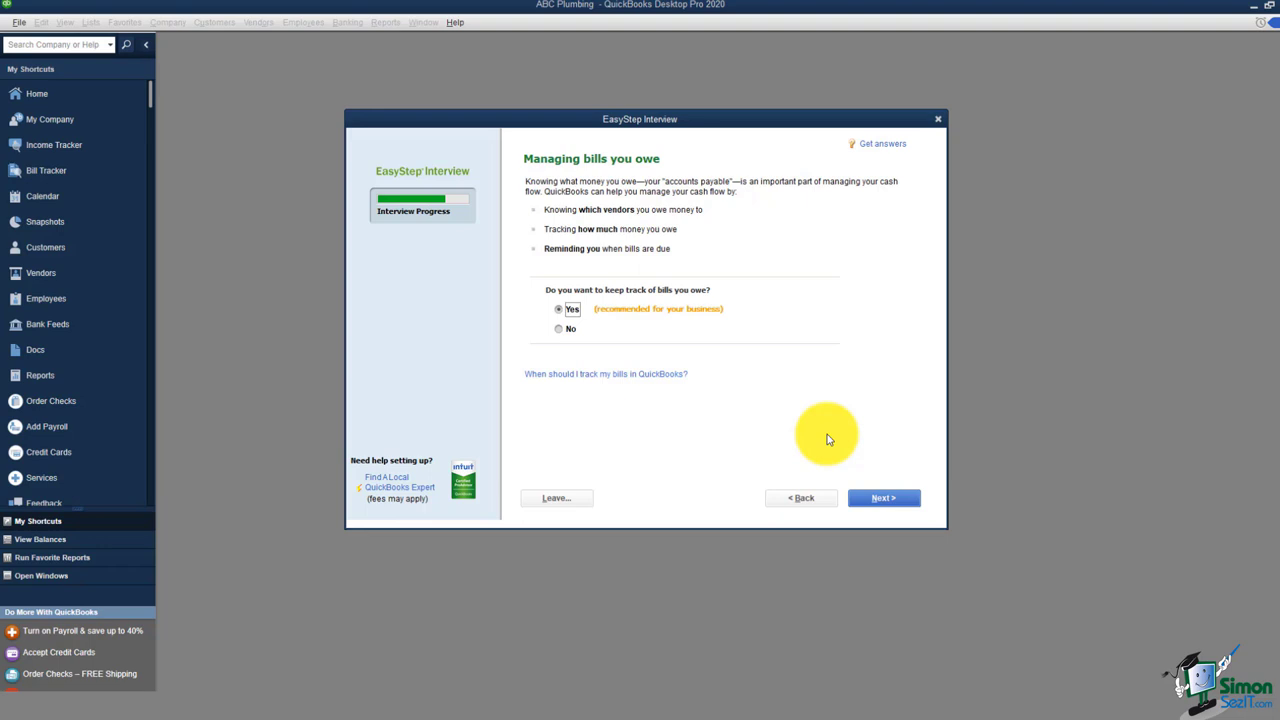
- Keep Yes for tracking the bills ABC Plumbing owes
click(884, 504)
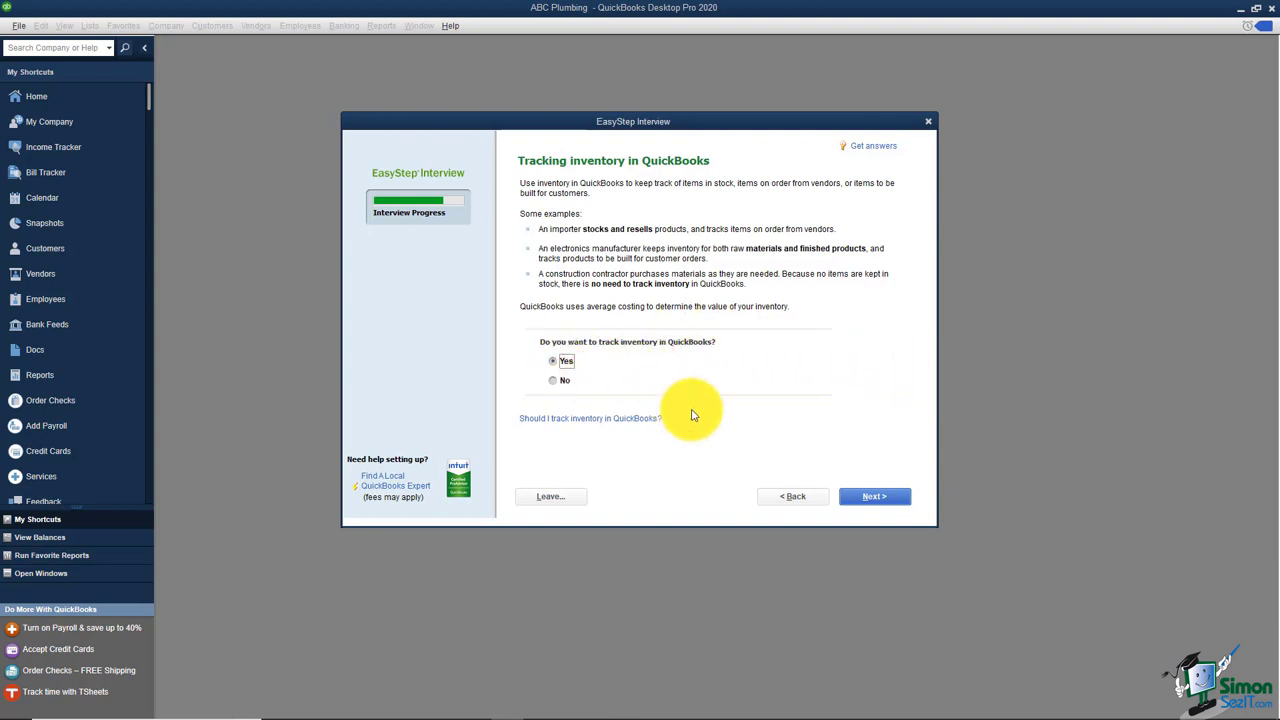
- Accept Yes for tracking inventory in QuickBooks
click(879, 500)
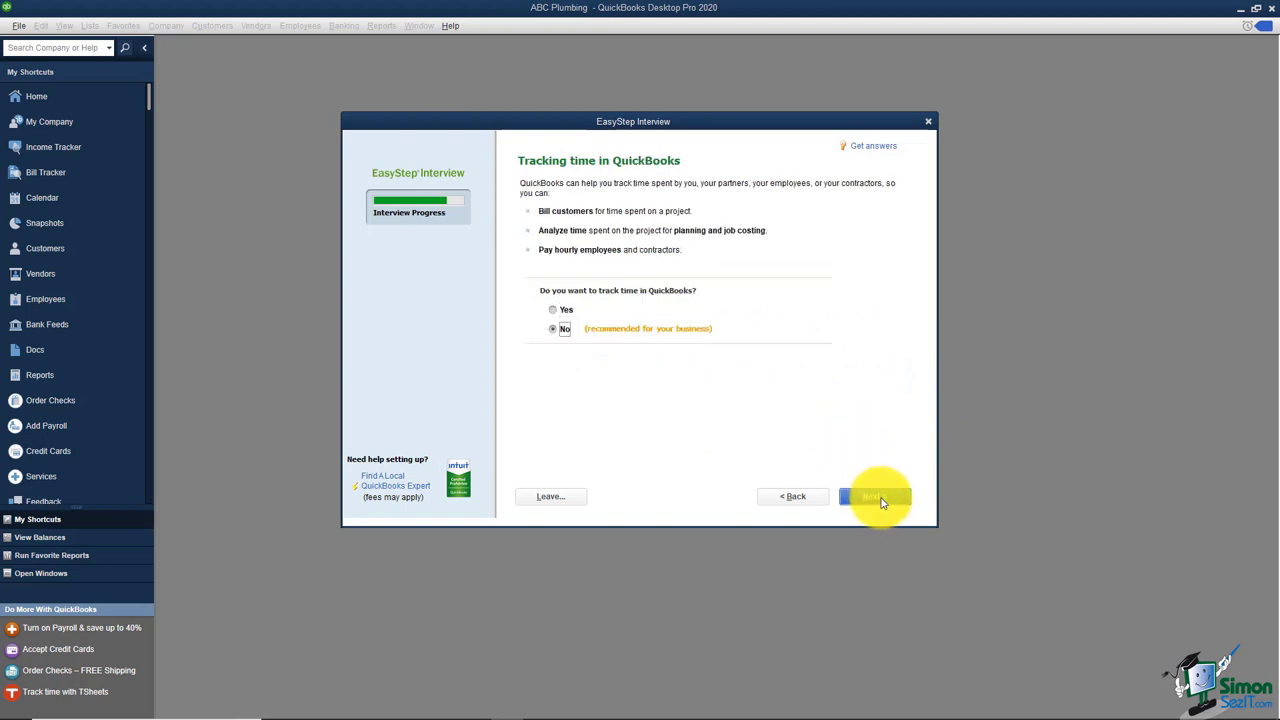
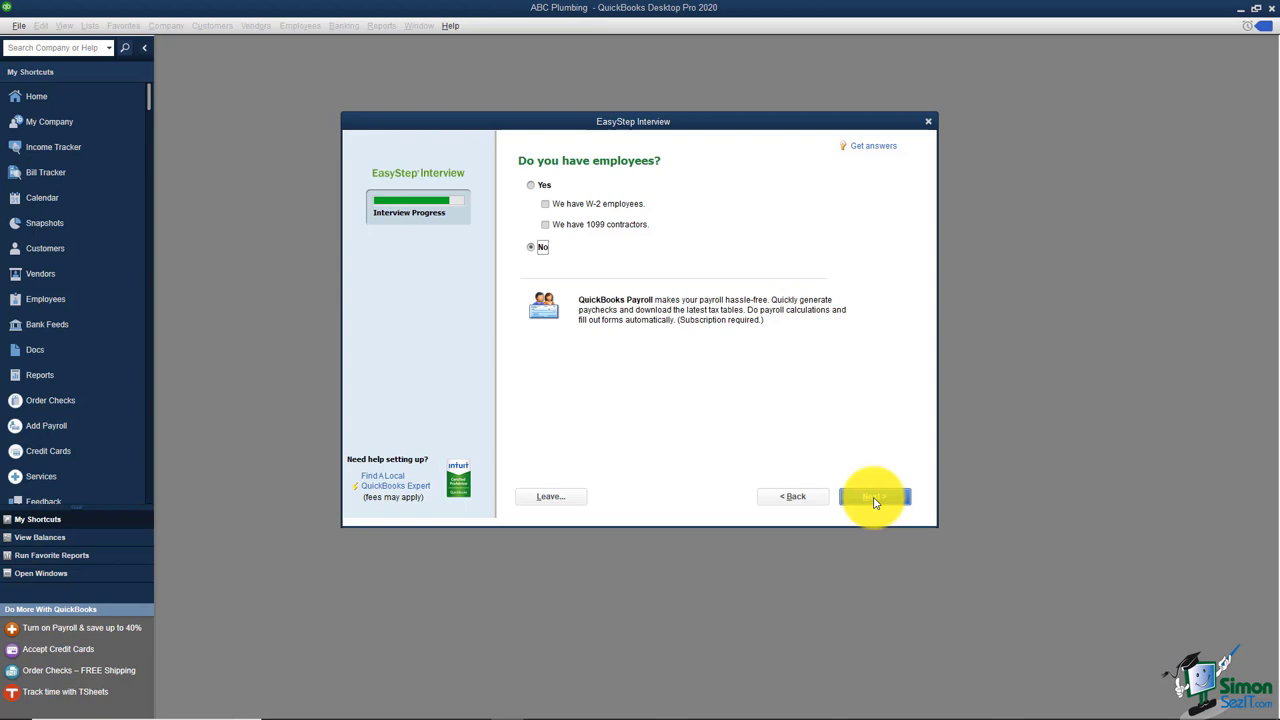
- Answer Yes and tick 'We have 1099 contractors' in the EasyStep Interview
click(531, 186)
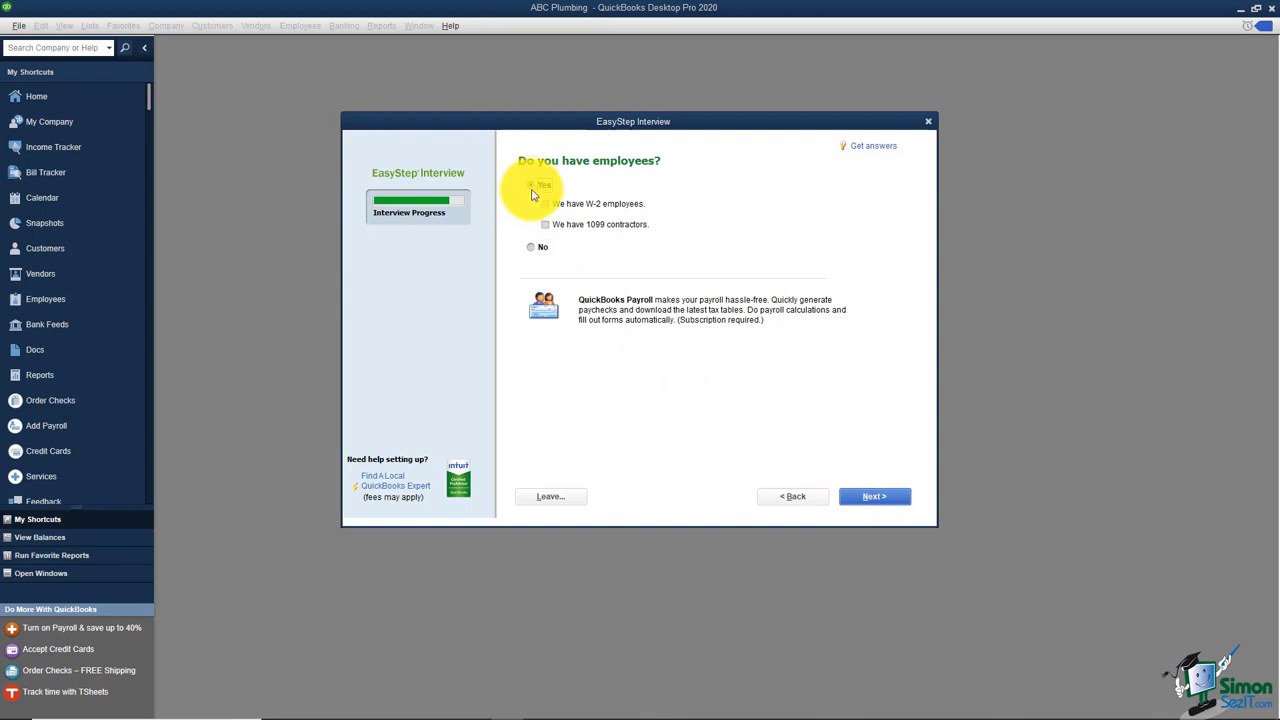
click(545, 225)
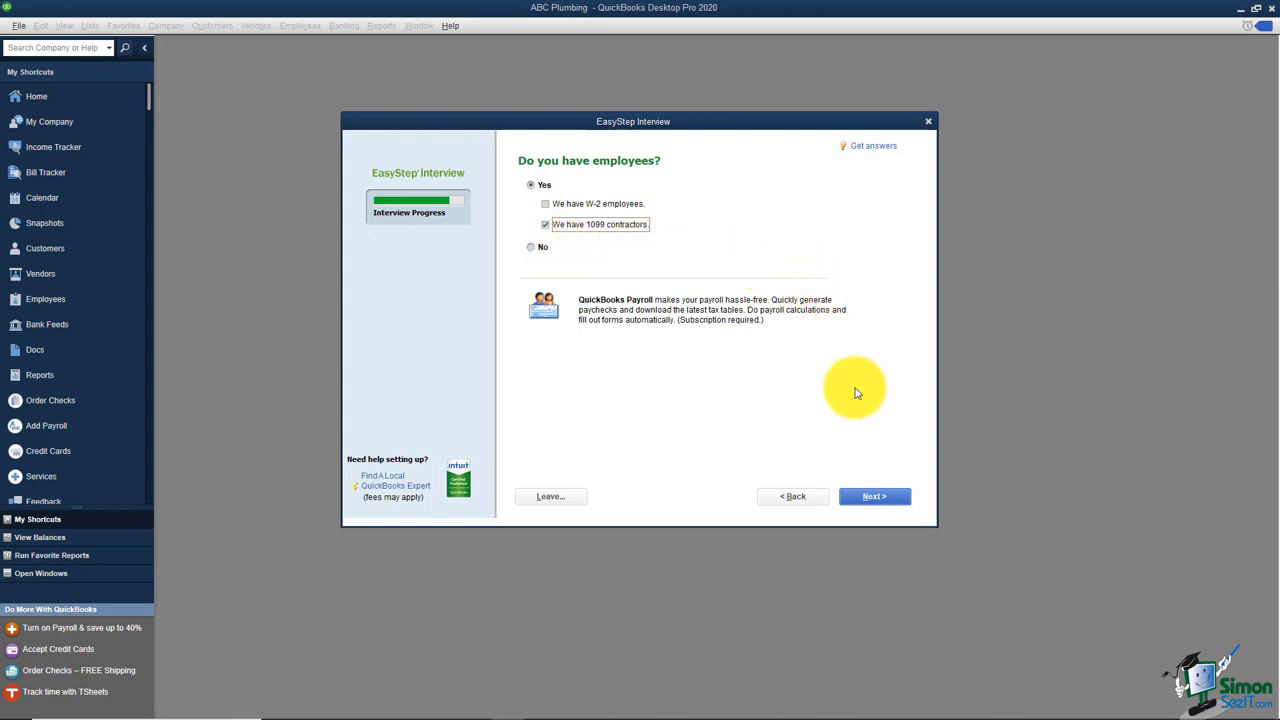
click(862, 503)
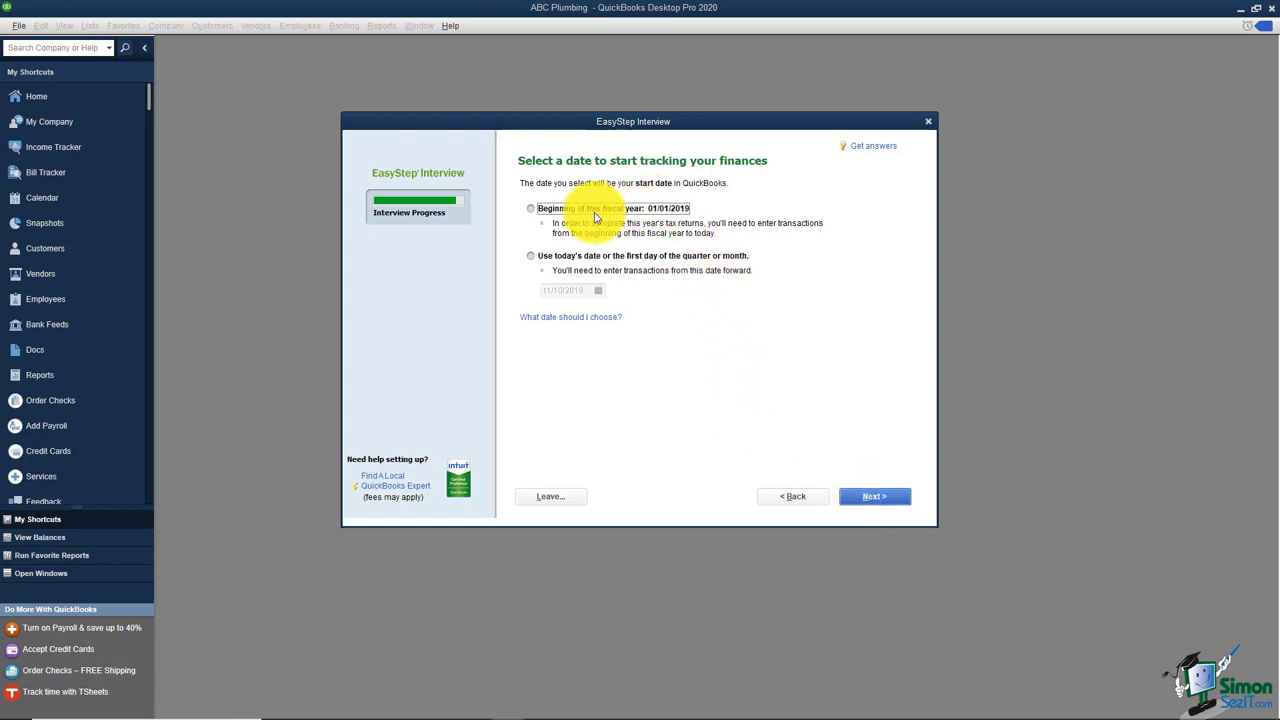
- Choose the first-of-month option and pick November 1, 2019 from the calendar as the start date
click(531, 256)
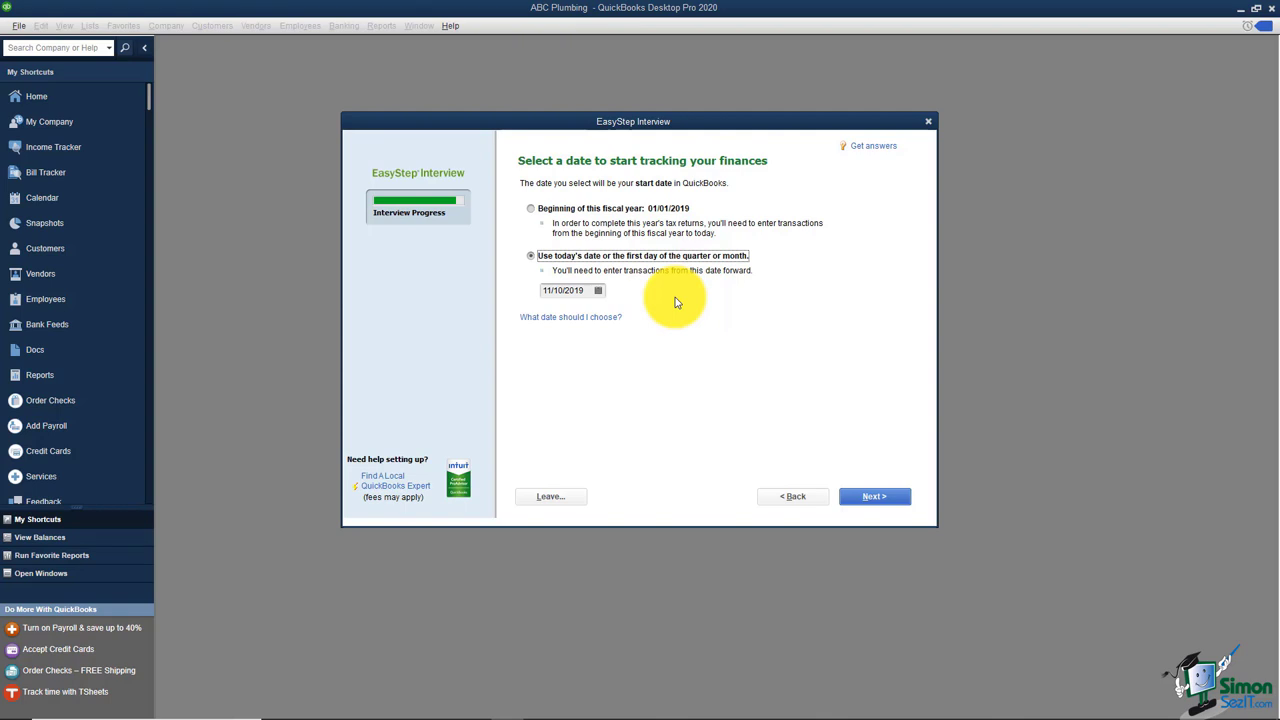
click(599, 291)
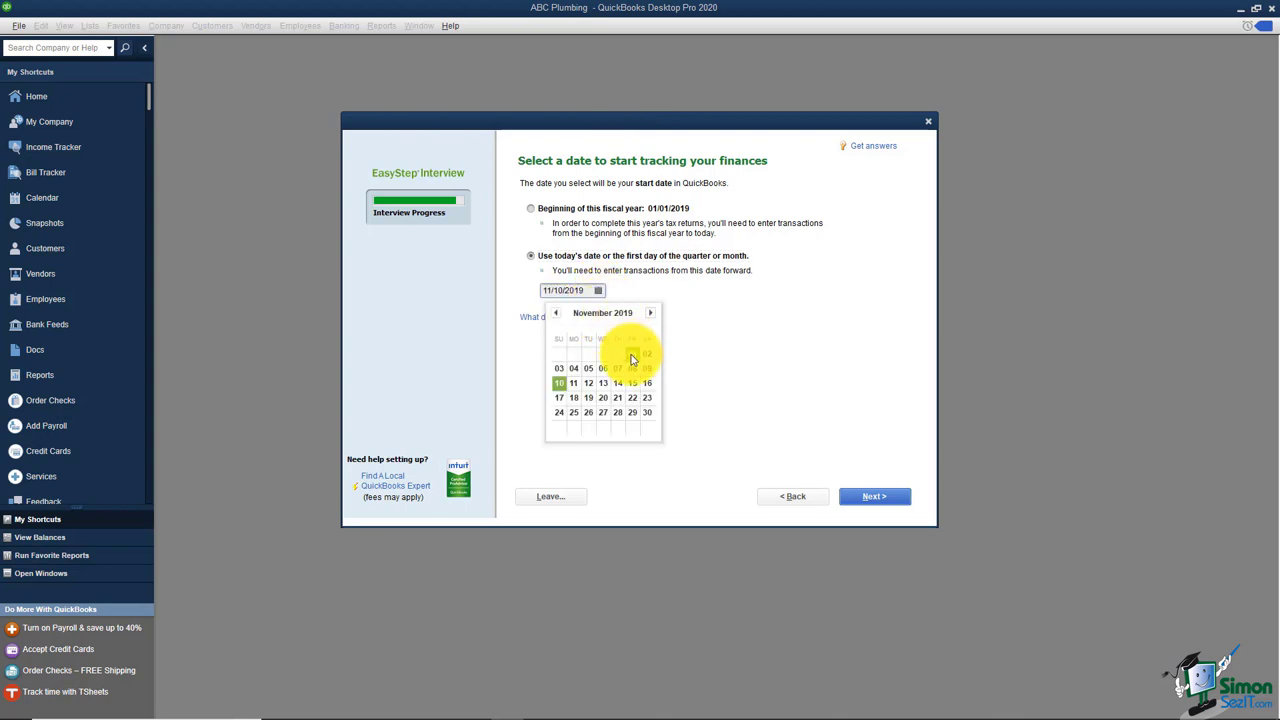
click(632, 356)
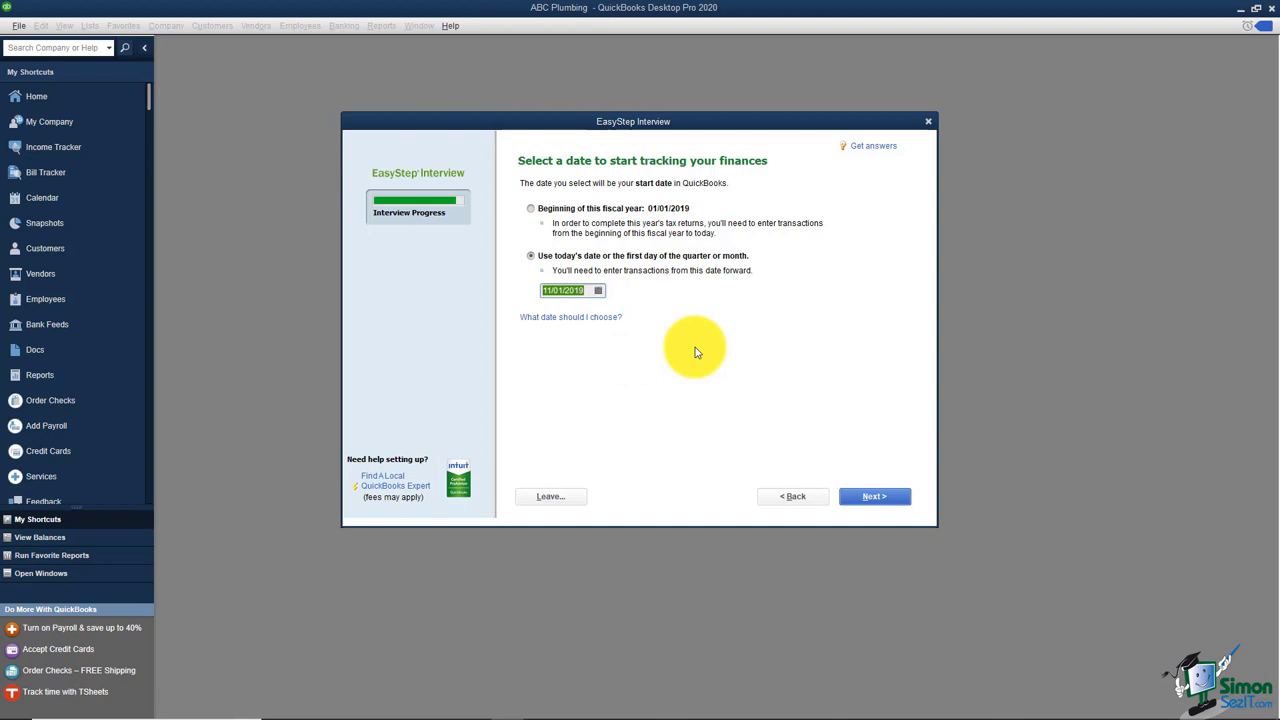
click(880, 500)
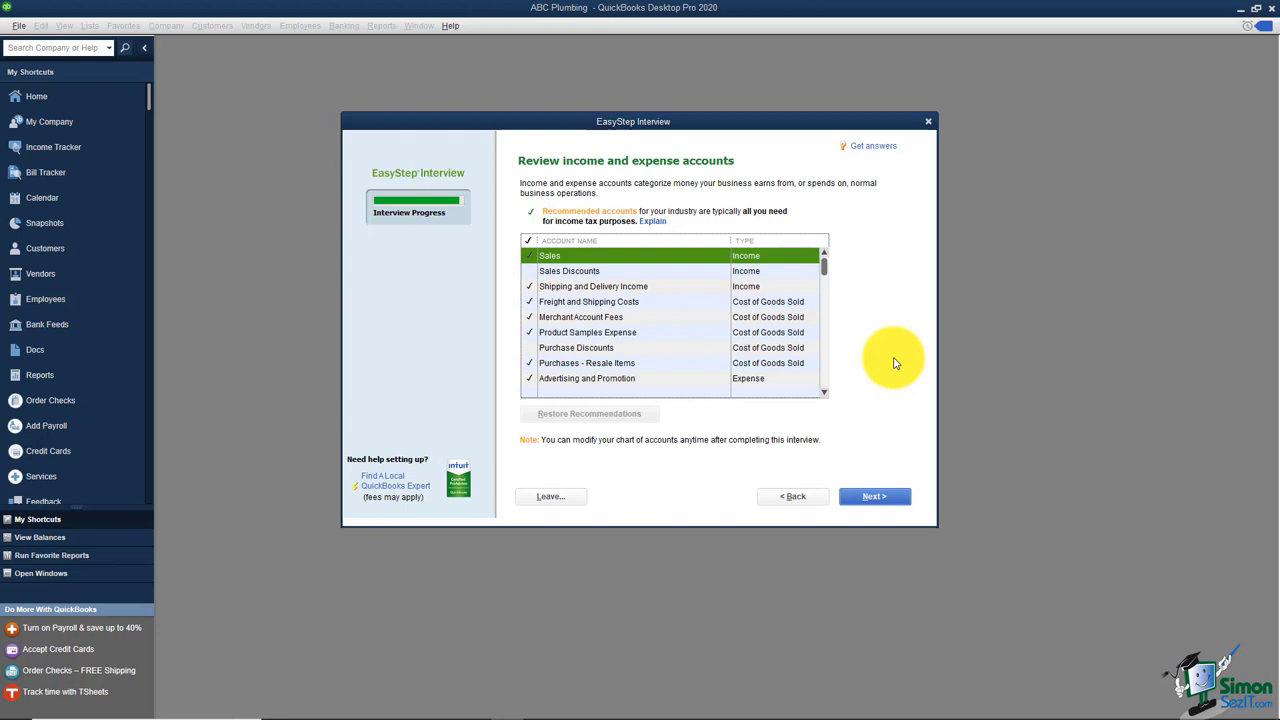
- Tick Charitable Contributions and Computer and Internet Expenses in the account list, then finish the interview
click(823, 392)
click(823, 392)
click(823, 392)
click(823, 392)
click(823, 392)
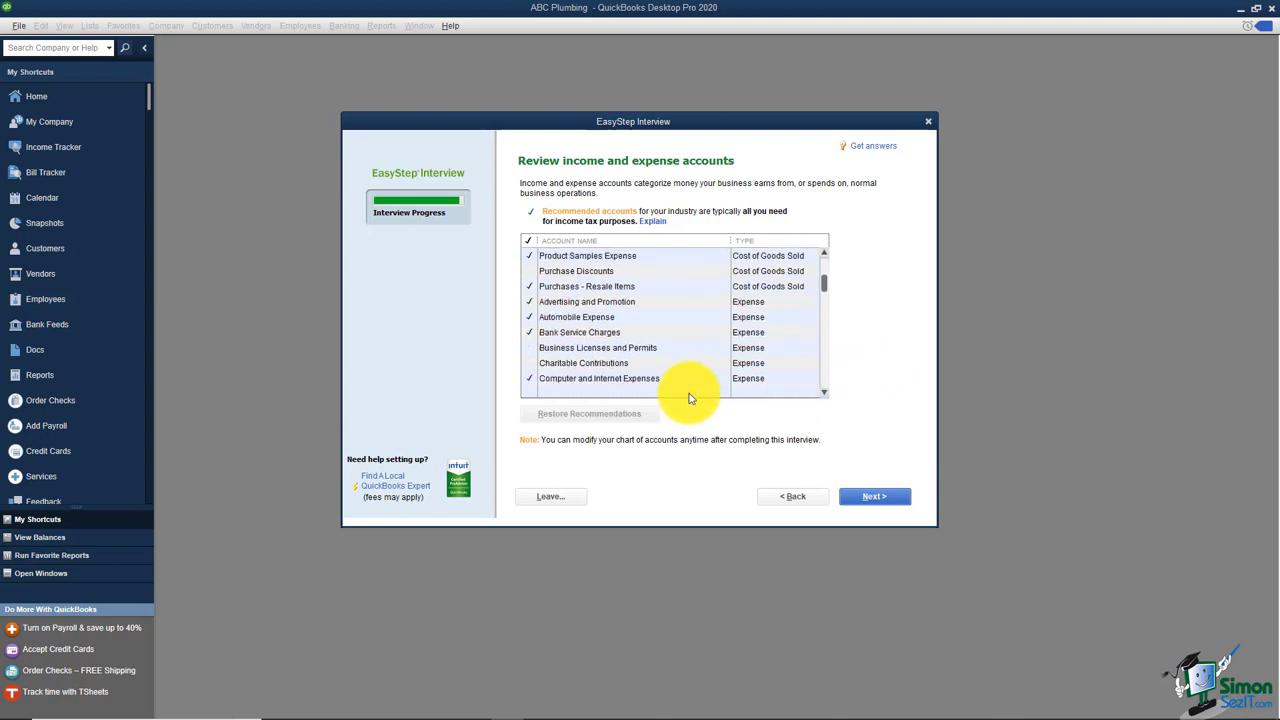
click(531, 366)
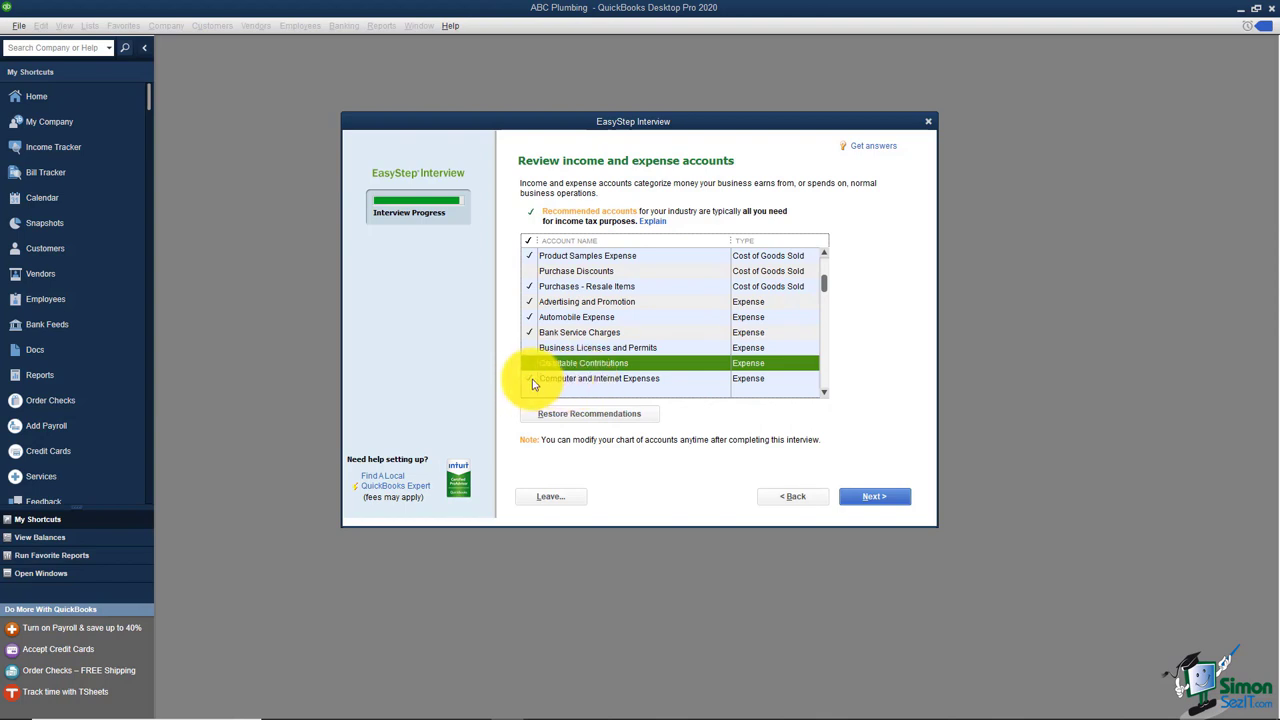
click(533, 382)
click(530, 380)
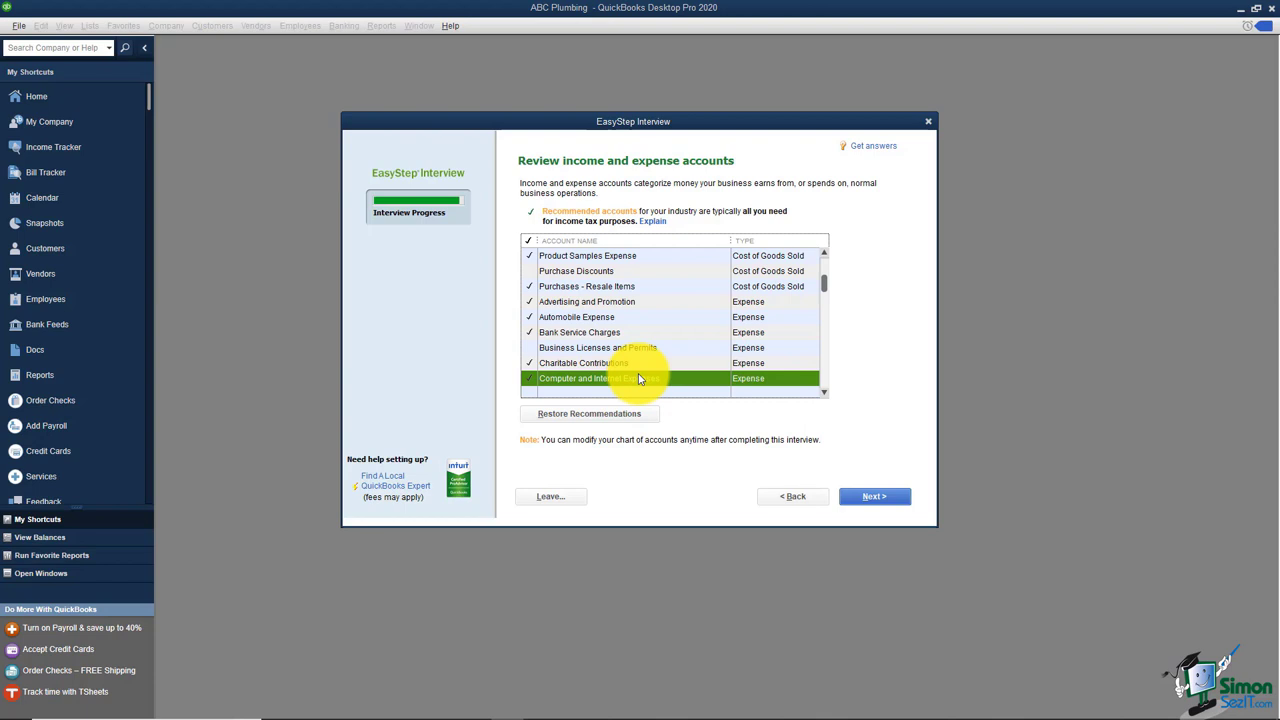
click(866, 496)
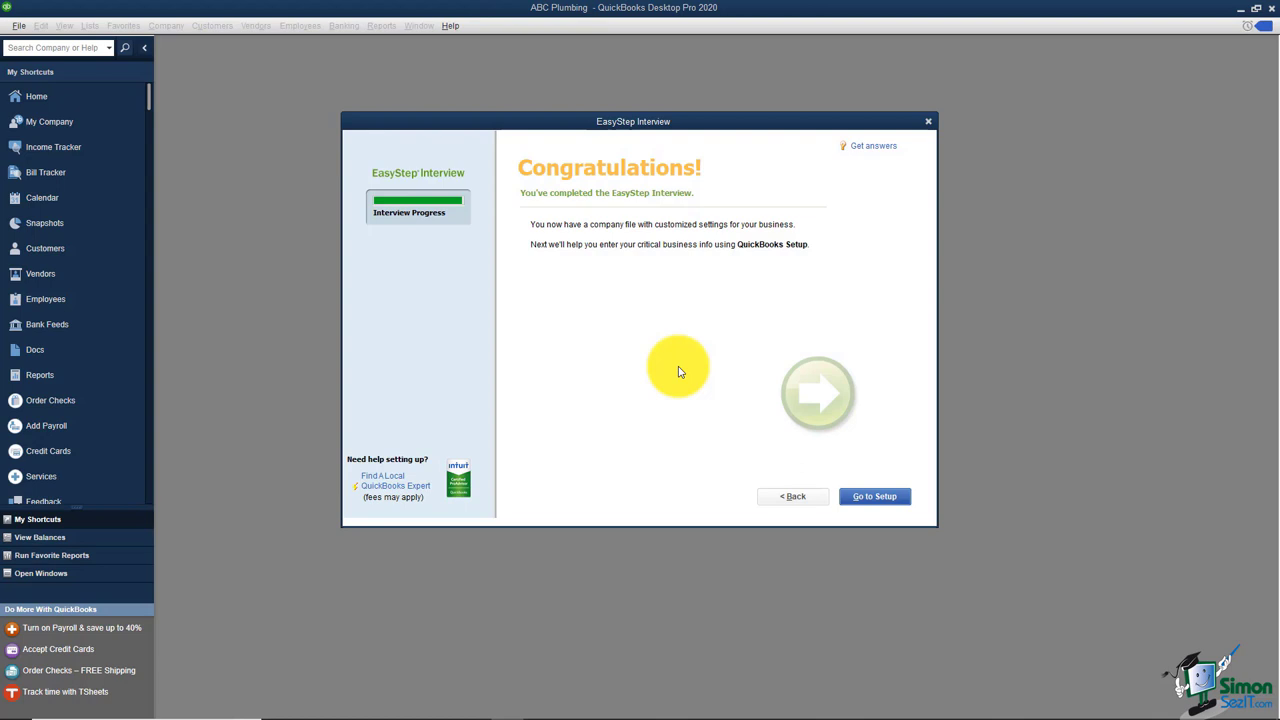
- Go to Setup and continue past the Usage & Analytics Study notice
click(880, 500)
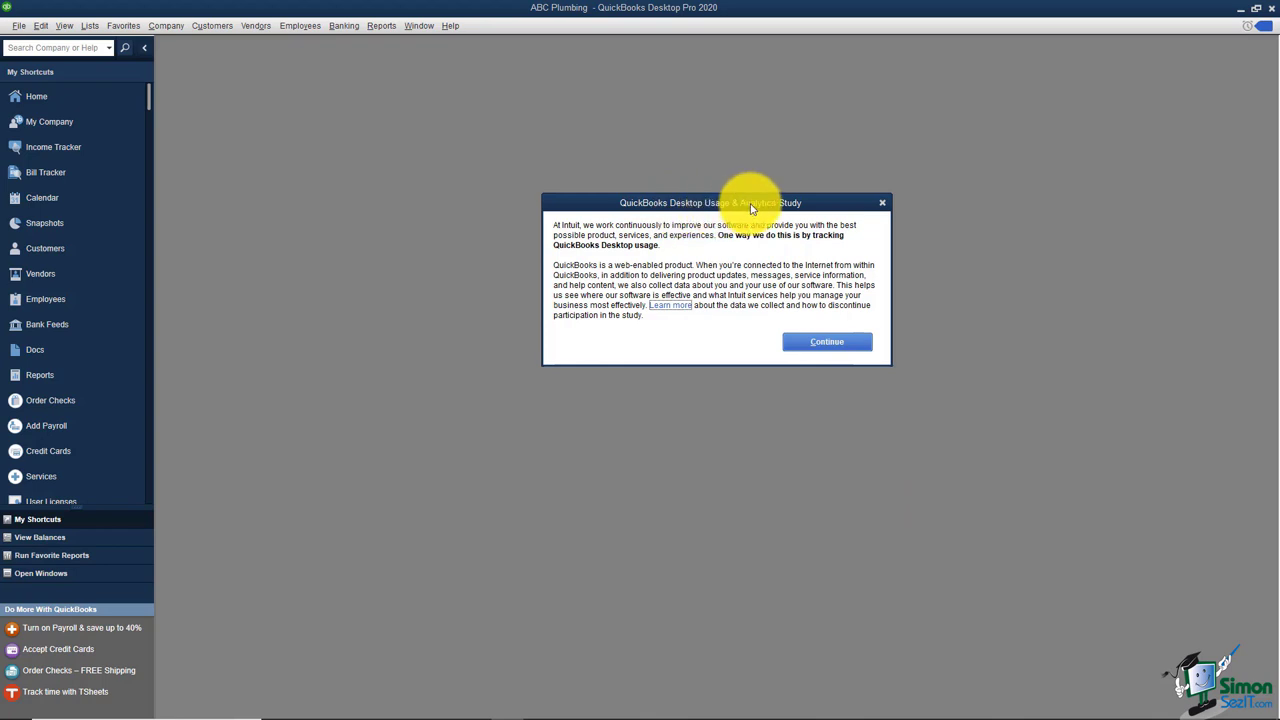
click(833, 342)
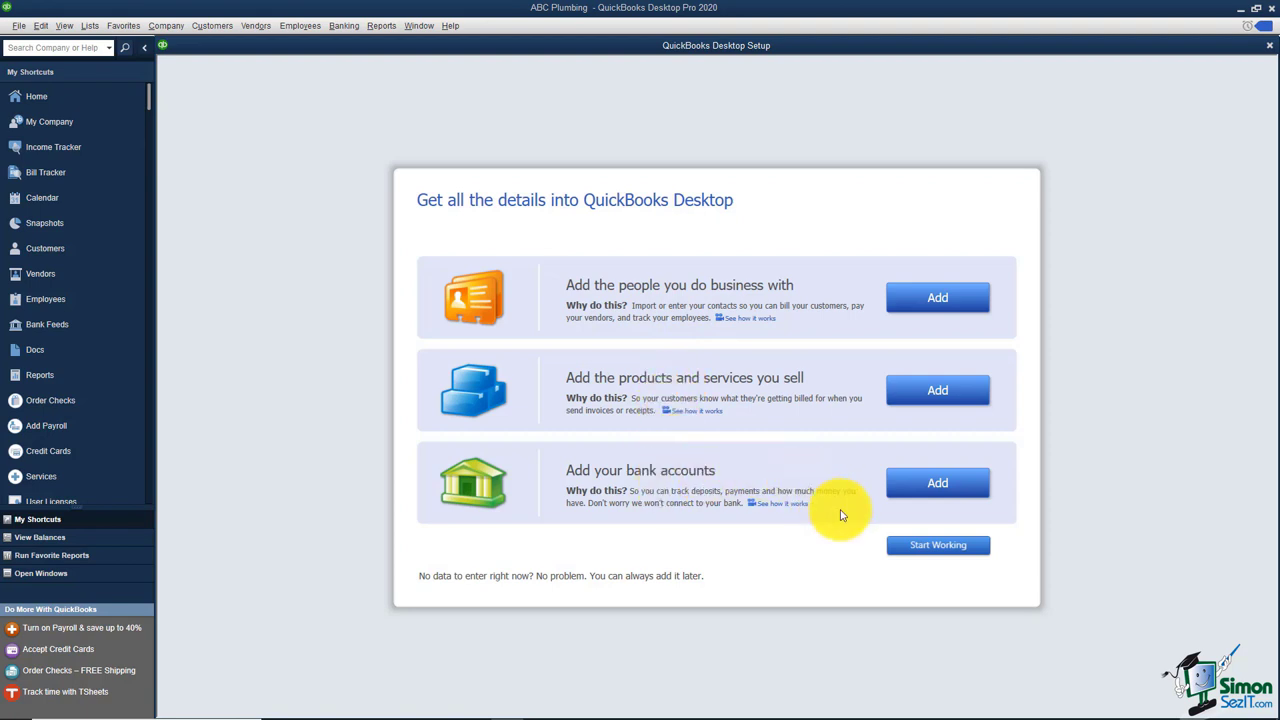
- Choose Start Working and close the New Feature Tour to reveal the ABC Plumbing Home page
click(917, 553)
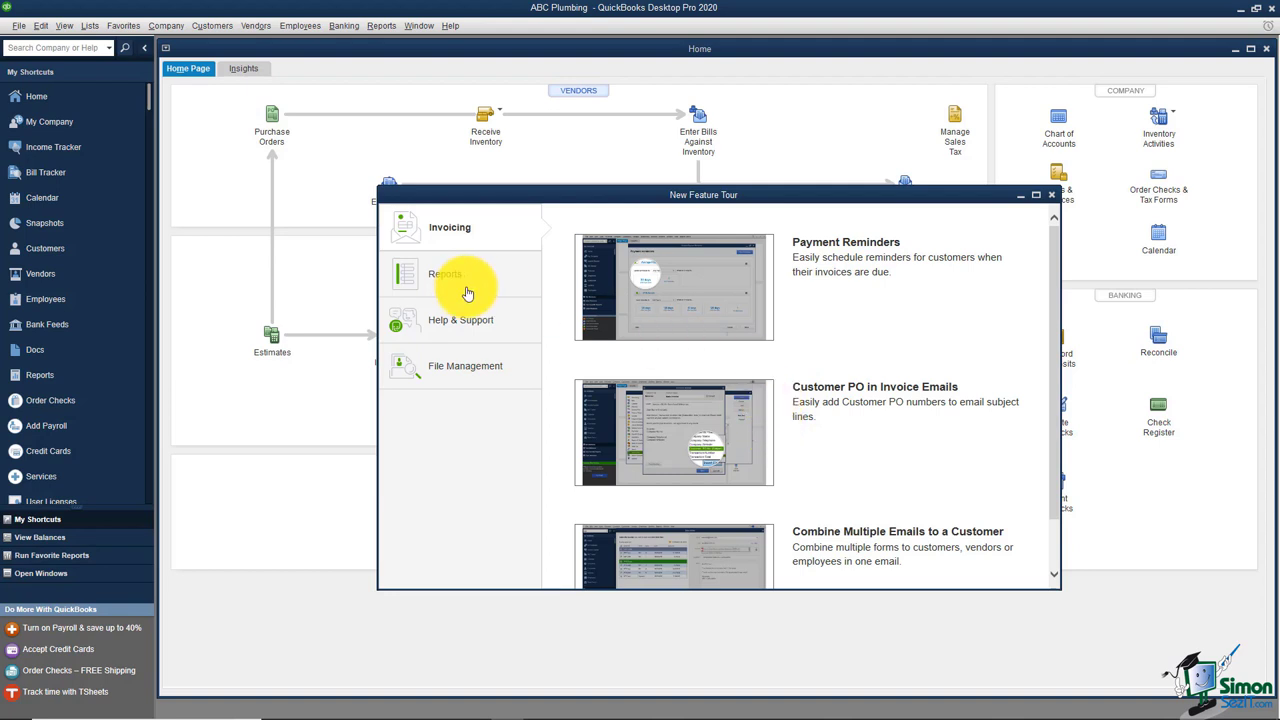
click(1052, 196)
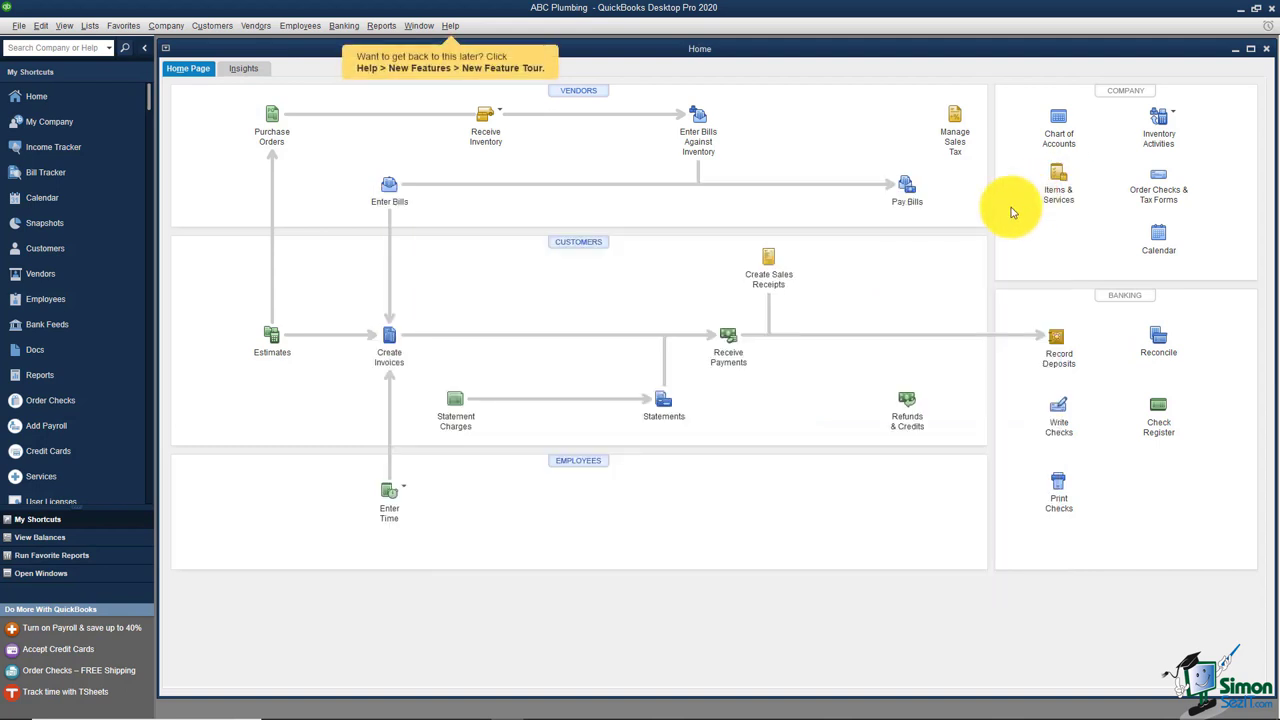